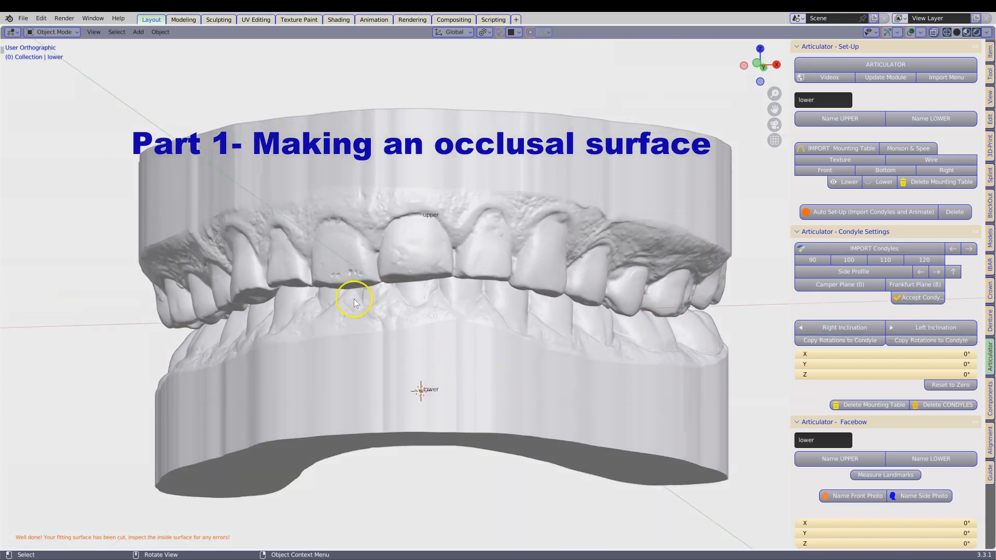
Step: Designate the upper jaw model as UPPER and the lower jaw model as LOWER
{"action": "middle_click_drag", "start_coordinate": [533, 361], "coordinate": [611, 311]}
{"action": "scroll", "coordinate": [535, 369], "scroll_direction": "down", "scroll_amount": 1}
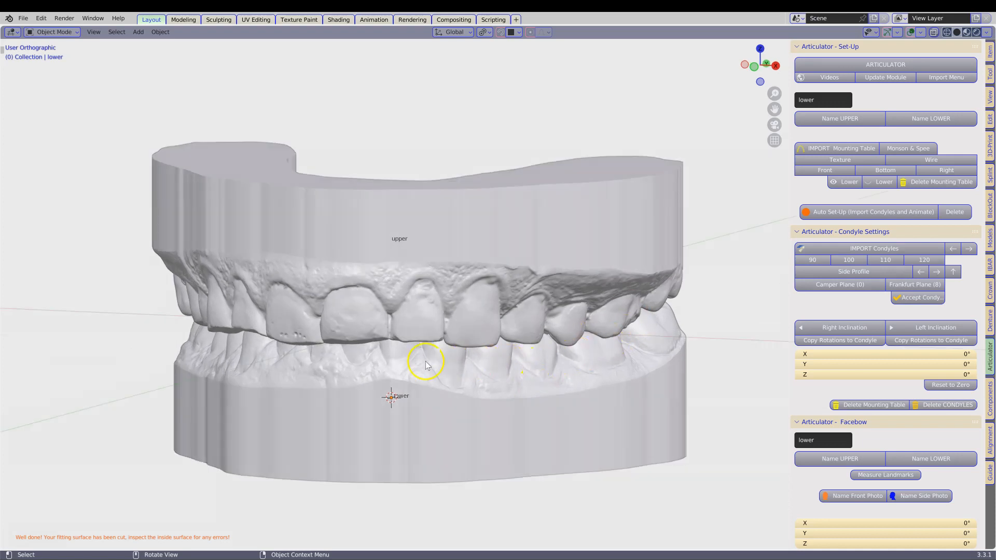
{"action": "middle_click_drag", "start_coordinate": [313, 366], "coordinate": [515, 284]}
{"action": "left_click", "coordinate": [515, 284]}
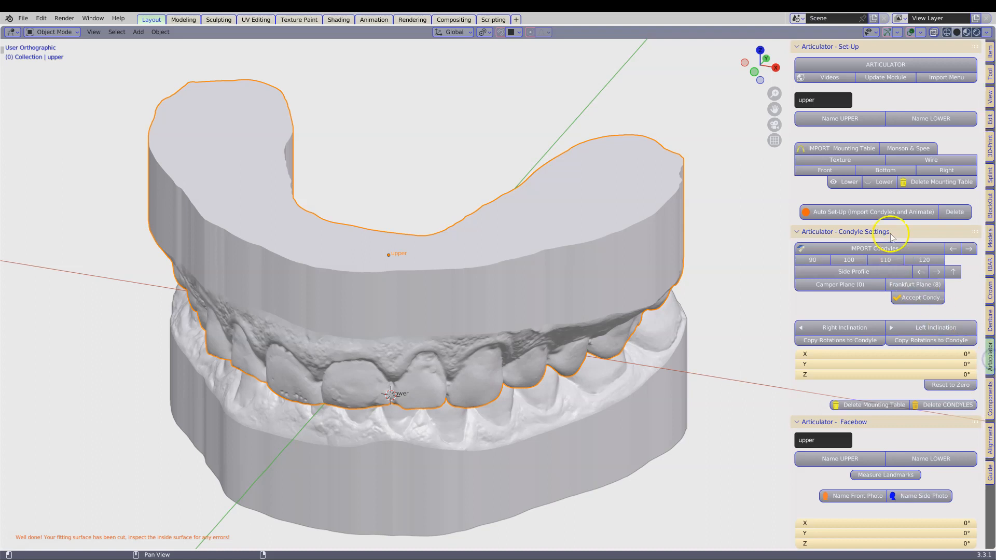
{"action": "left_click", "coordinate": [864, 119]}
{"action": "left_click", "coordinate": [604, 409]}
{"action": "left_click", "coordinate": [912, 123]}
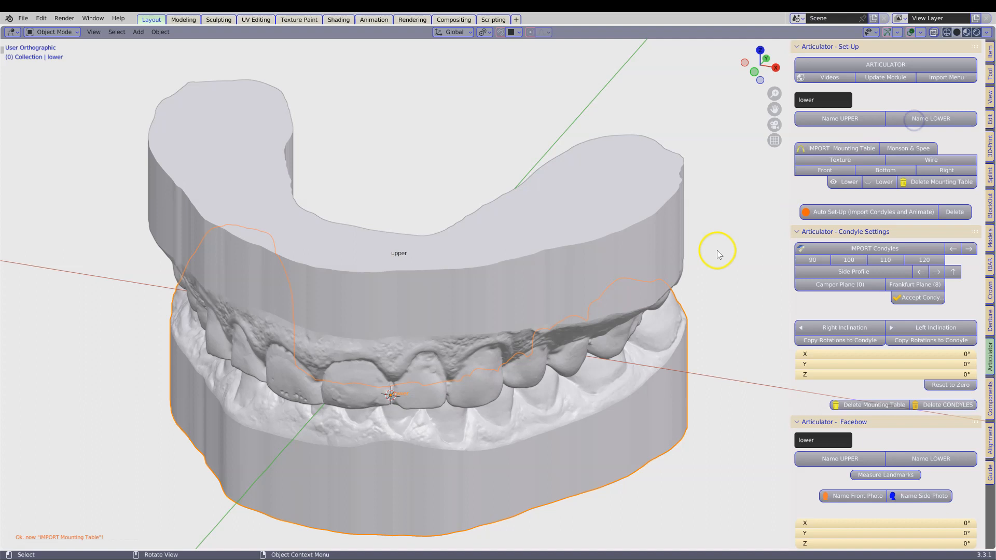
Step: Run the articulator's Auto Set-Up to import the condyles and animate the models
{"action": "left_click", "coordinate": [862, 214]}
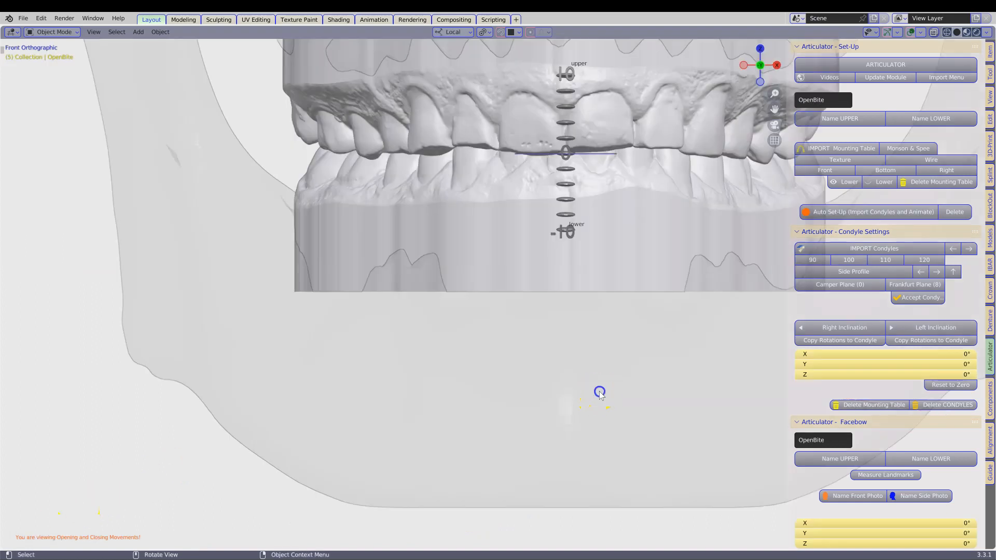
{"action": "scroll", "coordinate": [599, 393], "scroll_direction": "down", "scroll_amount": 2}
{"action": "middle_click_drag", "start_coordinate": [599, 393], "coordinate": [521, 514], "text": "shift"}
{"action": "scroll", "coordinate": [851, 430], "scroll_direction": "down", "scroll_amount": 7}
{"action": "scroll", "coordinate": [825, 449], "scroll_direction": "down", "scroll_amount": 8}
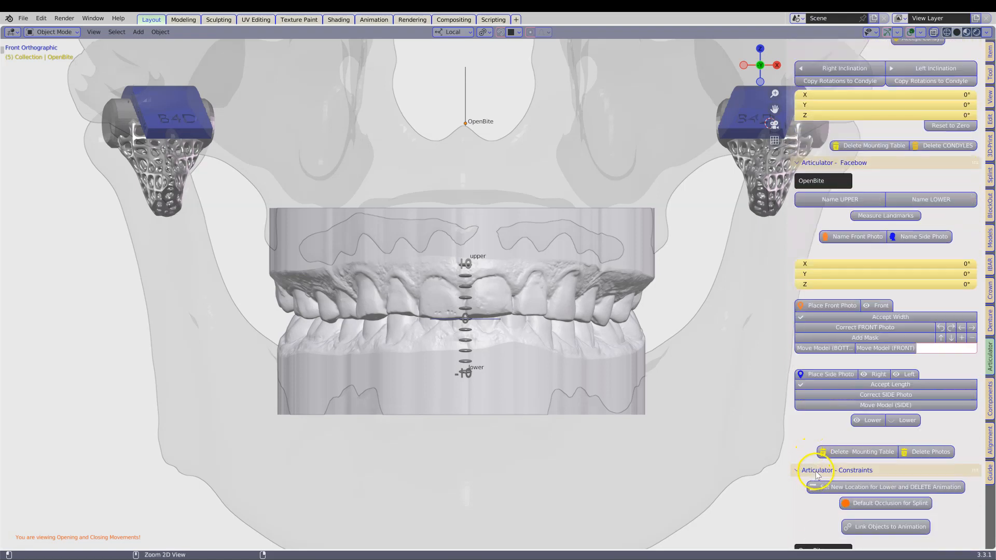
Step: Edit the open centric animation, rotate OpenBite about X to 12.8°, and inspect the opened jaws
{"action": "left_click", "coordinate": [817, 470], "text": "ctrl"}
{"action": "left_click", "coordinate": [933, 188]}
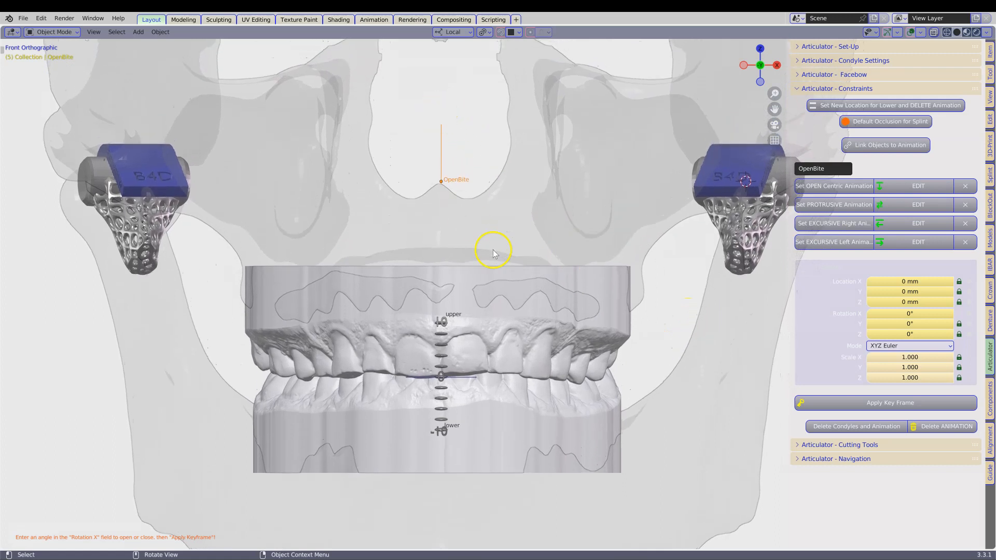
{"action": "left_click_drag", "start_coordinate": [896, 313], "coordinate": [935, 324]}
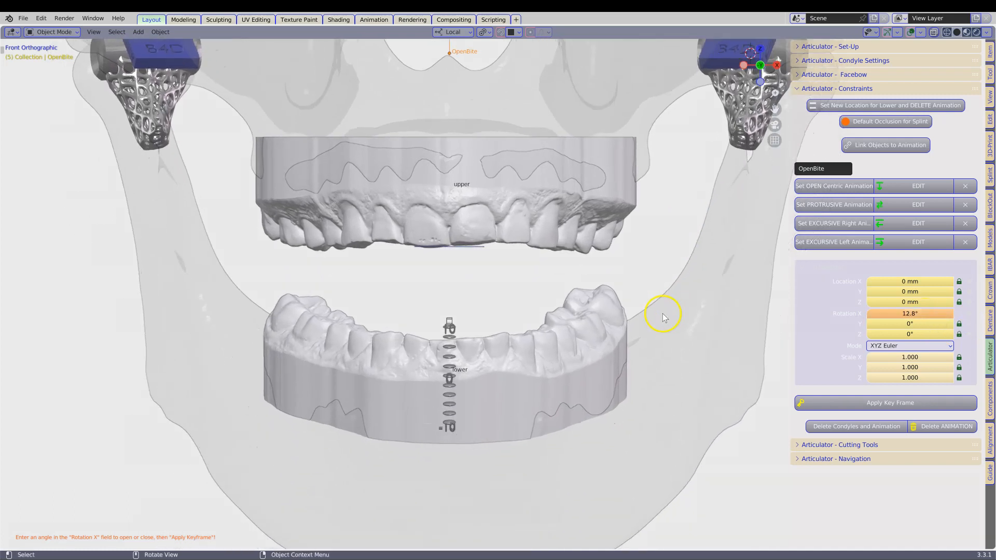
{"action": "middle_click_drag", "start_coordinate": [659, 313], "coordinate": [642, 317]}
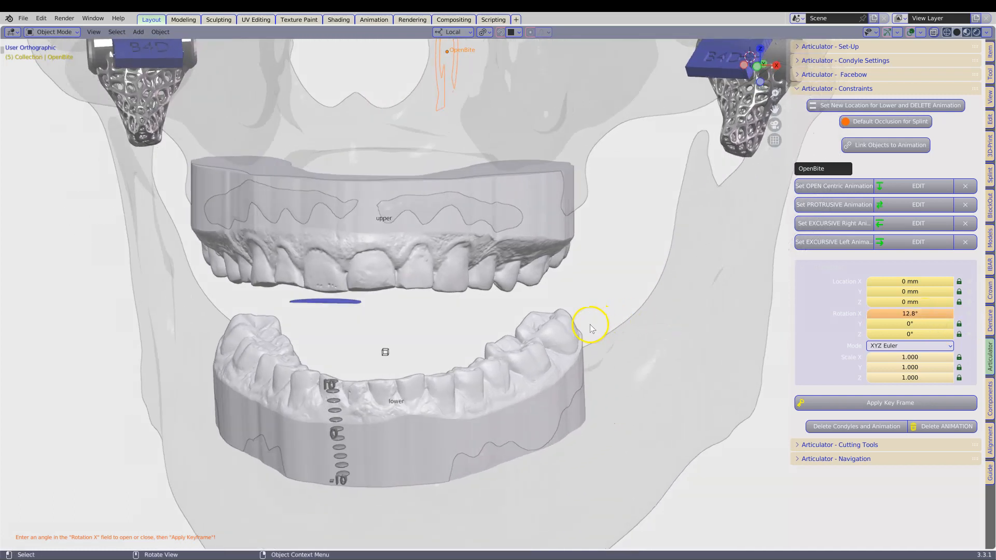
{"action": "scroll", "coordinate": [546, 352], "scroll_direction": "up", "scroll_amount": 1}
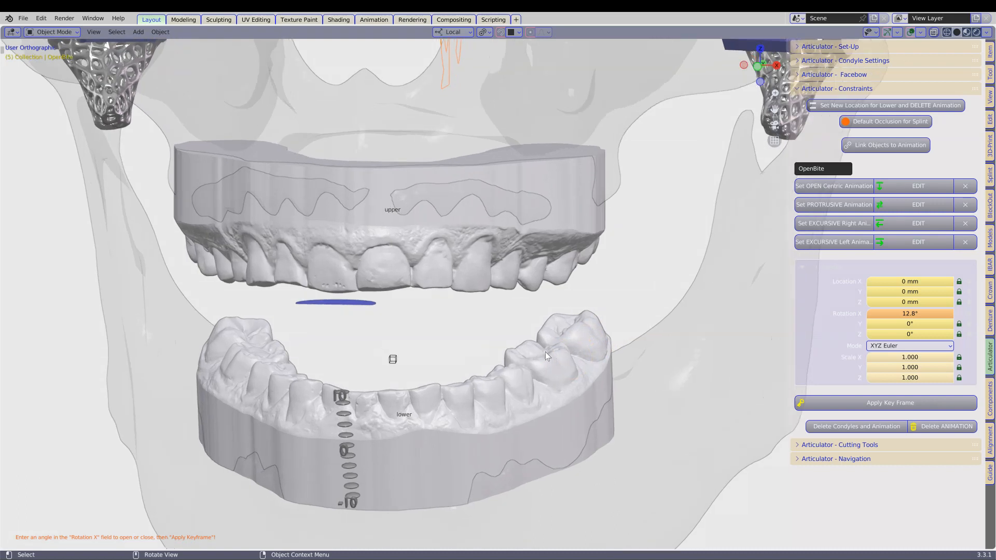
{"action": "middle_click_drag", "start_coordinate": [545, 352], "coordinate": [542, 356]}
{"action": "scroll", "coordinate": [542, 356], "scroll_direction": "down", "scroll_amount": 1}
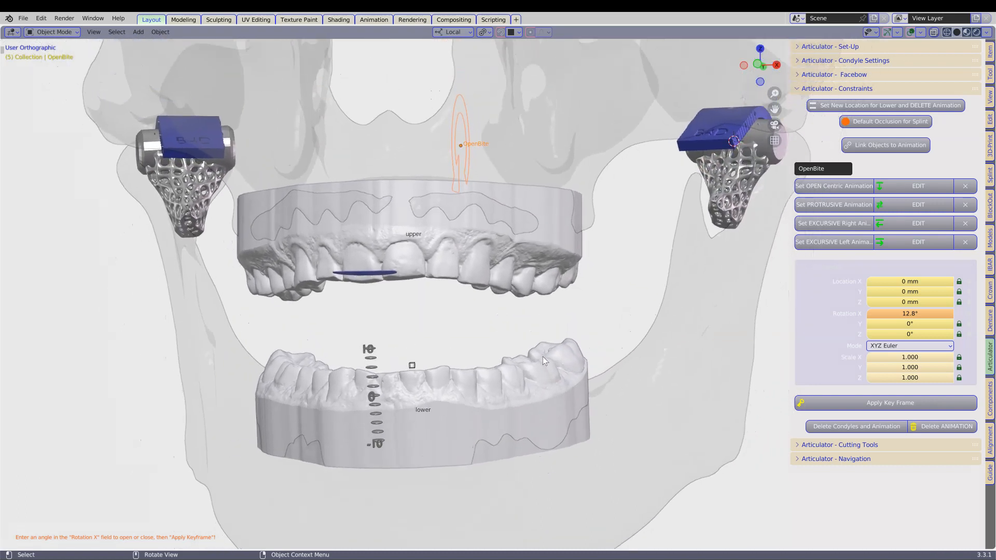
{"action": "scroll", "coordinate": [542, 357], "scroll_direction": "down", "scroll_amount": 1}
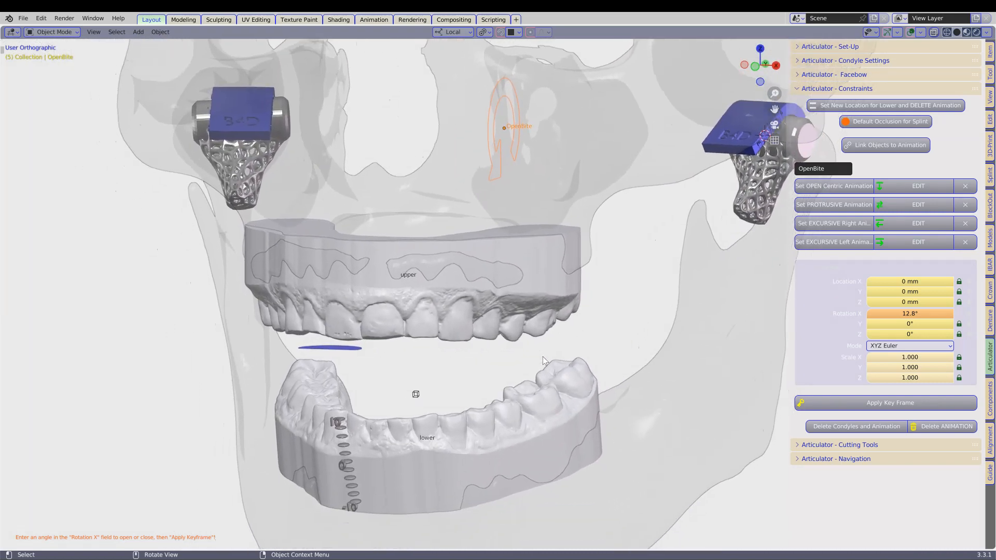
Step: Reset OpenBite's Rotation X to 0° to close the jaws
{"action": "left_click", "coordinate": [893, 312]}
{"action": "type", "text": "0"}
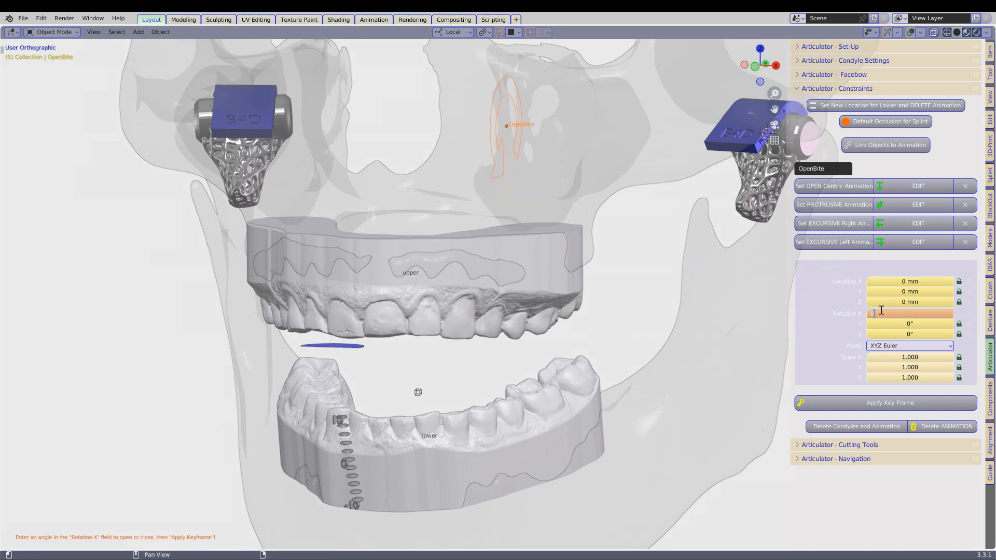
{"action": "key", "text": "Return"}
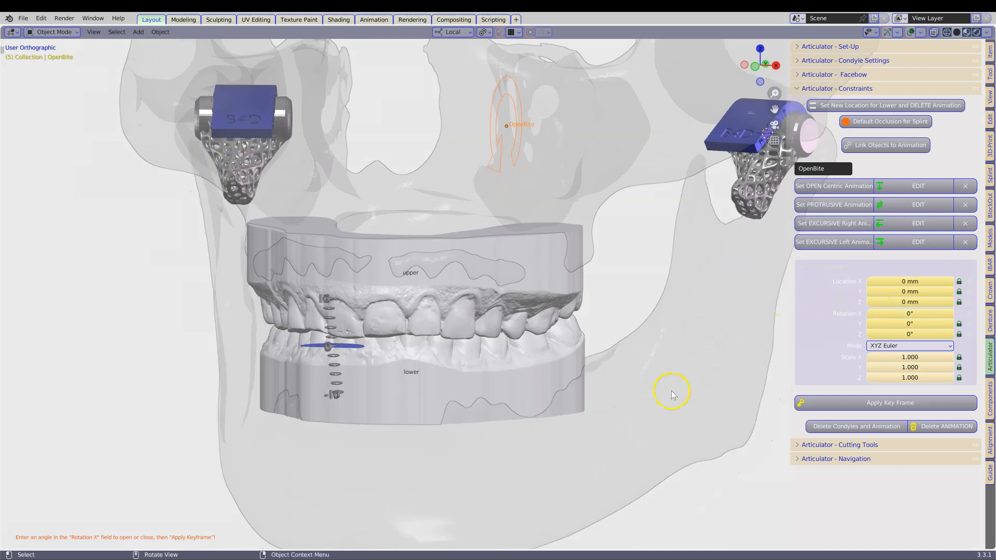
Step: Duplicate the lower model in place and hide the duplicate
{"action": "left_click", "coordinate": [437, 367]}
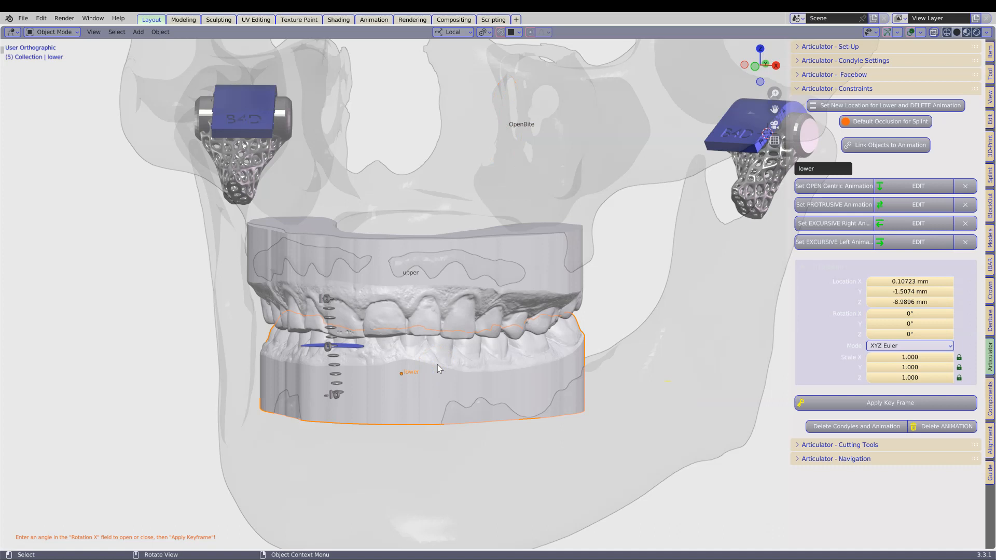
{"action": "key", "text": "shift+d"}
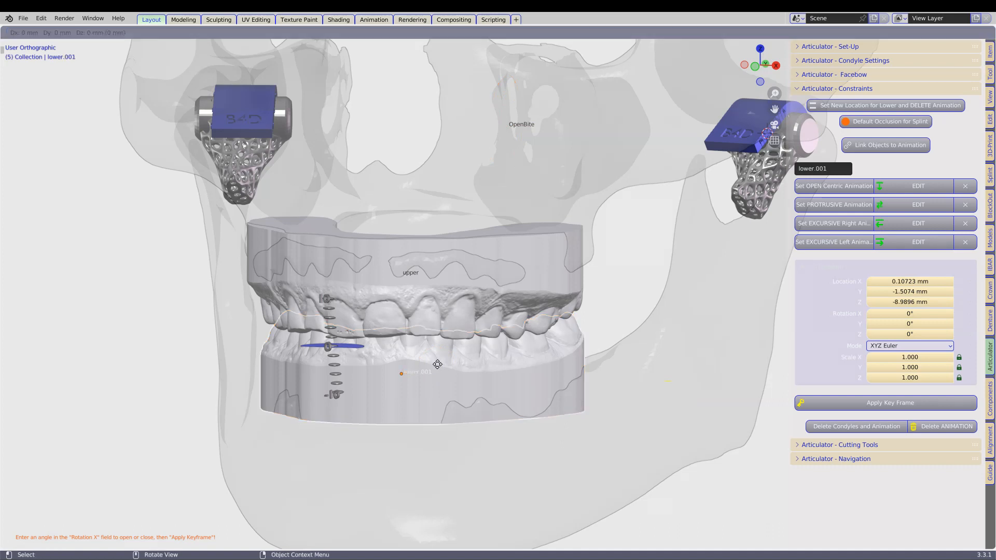
{"action": "left_click", "coordinate": [438, 364]}
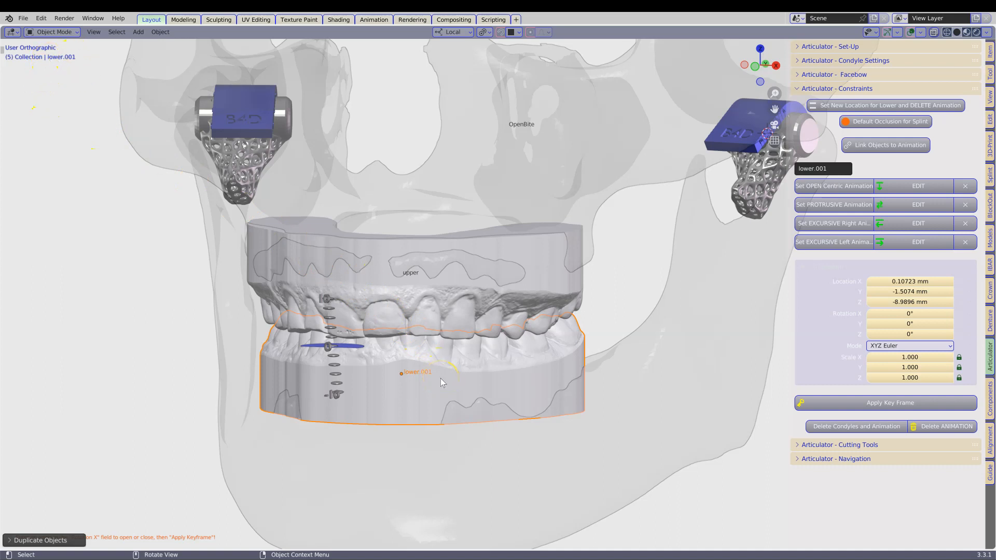
{"action": "key", "text": "ctrl+z"}
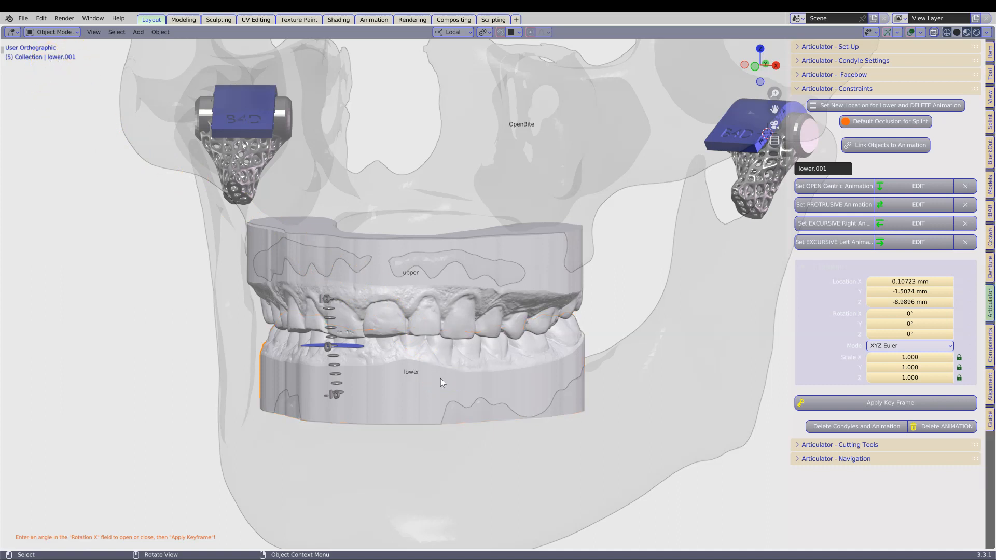
Step: Apply the model articulation's HOOK Base to Hinge to the upper and lower models, and unhide the duplicated lower model
{"action": "left_click", "coordinate": [990, 183]}
{"action": "scroll", "coordinate": [859, 415], "scroll_direction": "down", "scroll_amount": 2}
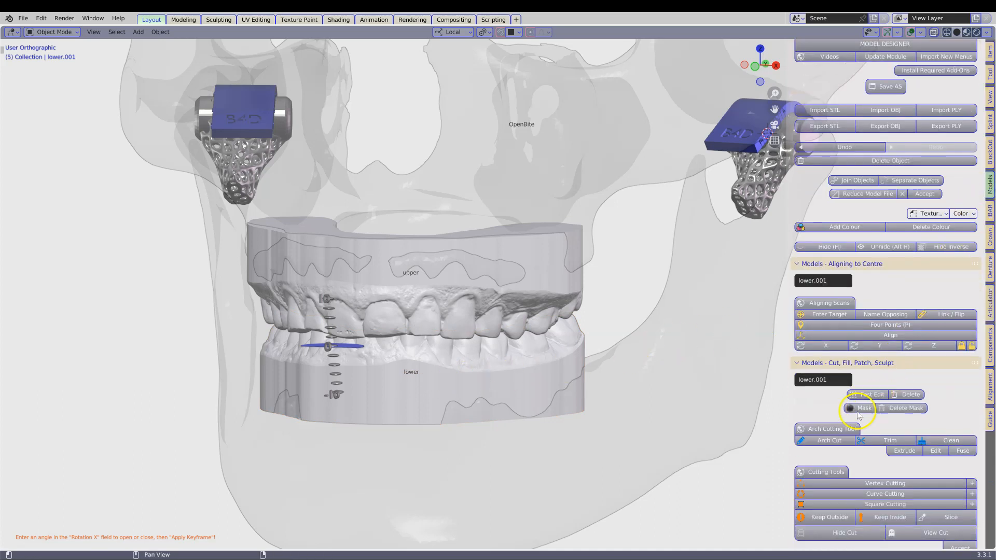
{"action": "left_click", "coordinate": [853, 361], "text": "ctrl"}
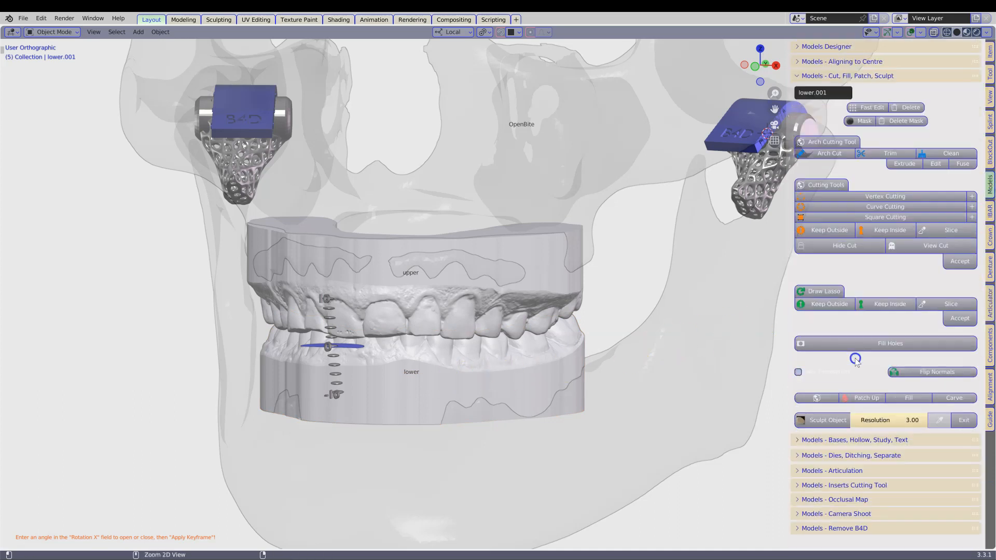
{"action": "left_click", "coordinate": [804, 467]}
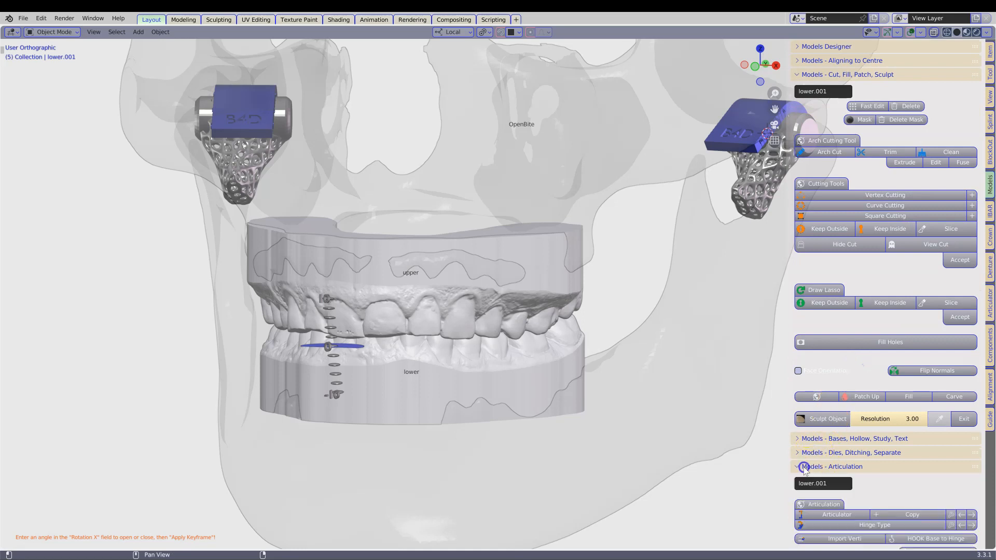
{"action": "left_click", "coordinate": [804, 468], "text": "ctrl"}
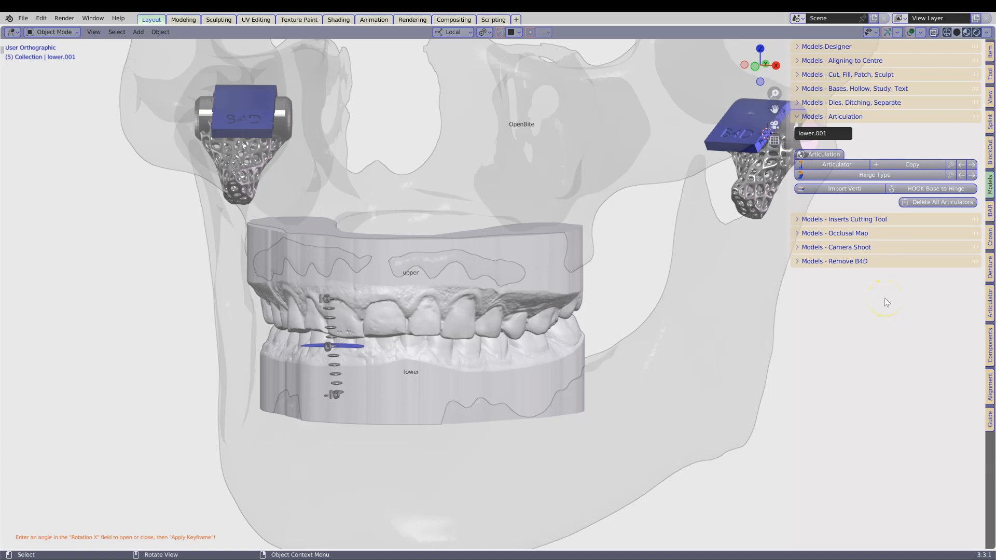
{"action": "left_click", "coordinate": [402, 304]}
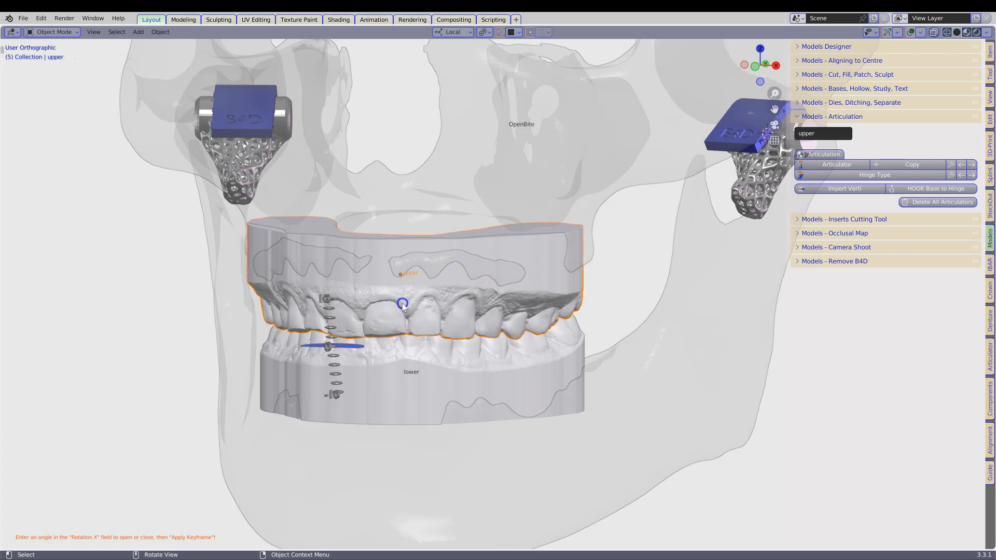
{"action": "left_click", "coordinate": [418, 377], "text": "shift"}
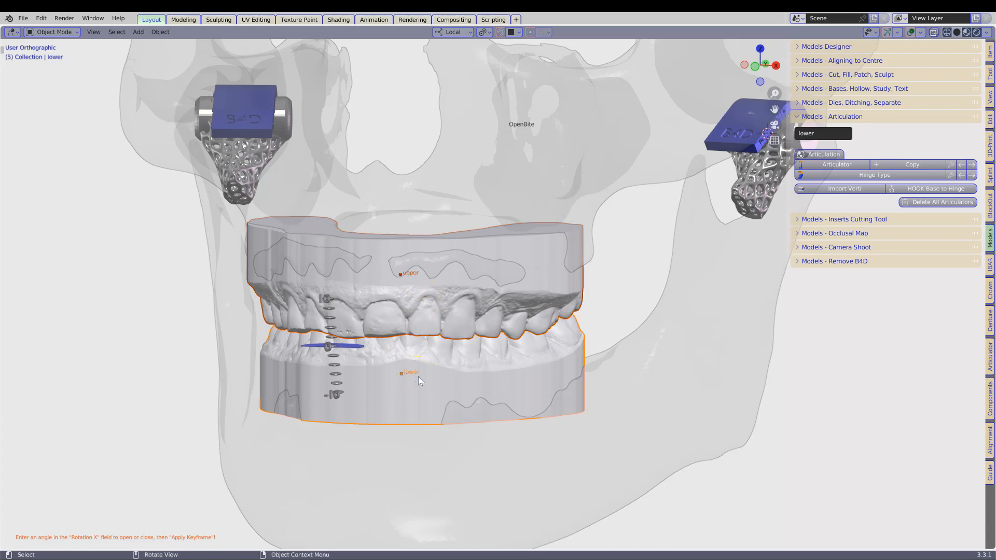
{"action": "scroll", "coordinate": [420, 382], "scroll_direction": "up", "scroll_amount": 2}
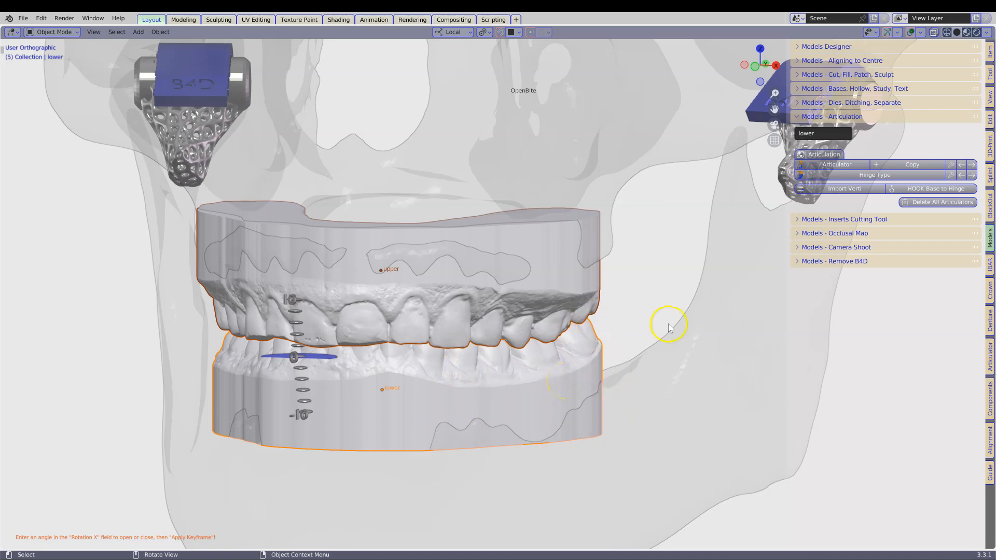
{"action": "left_click", "coordinate": [917, 188]}
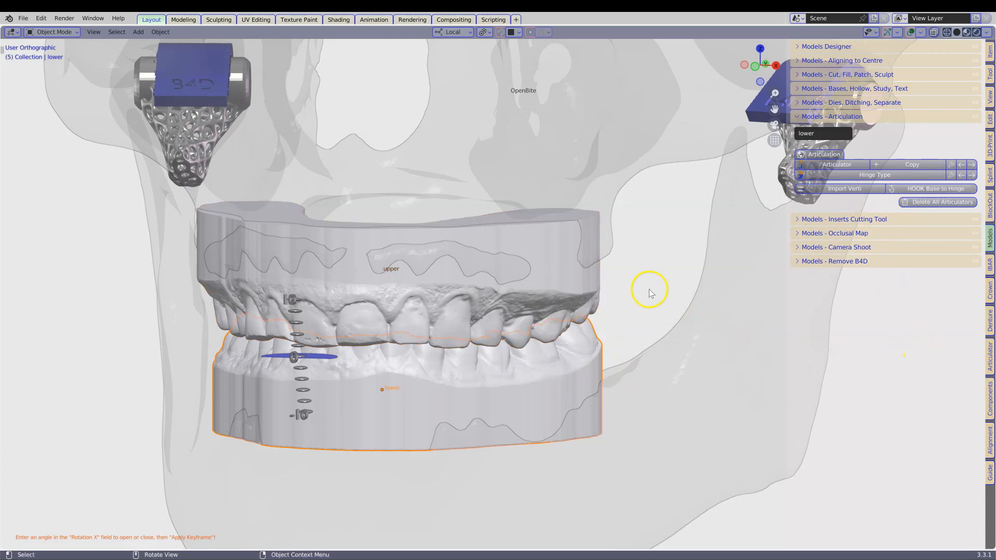
{"action": "key", "text": "alt+h"}
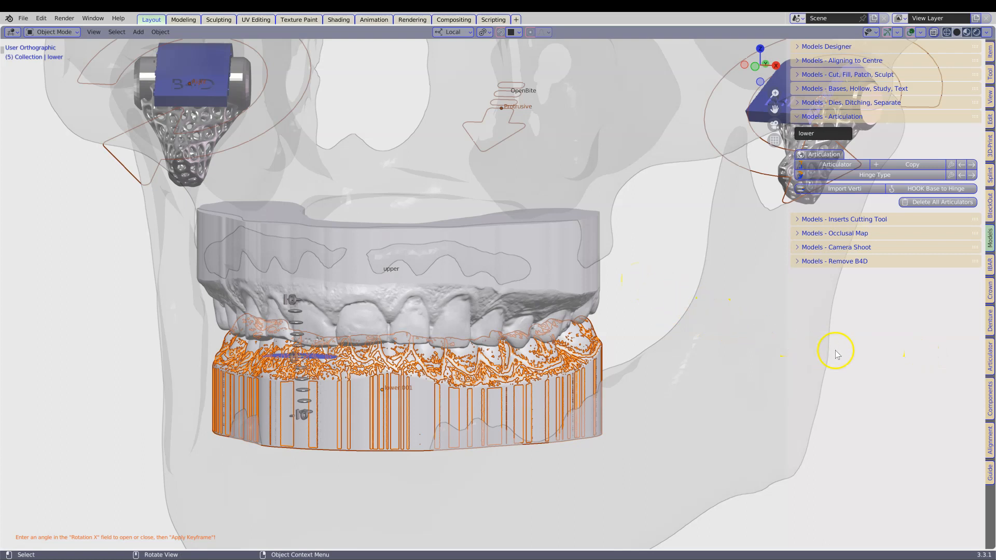
Step: Edit the open centric animation and open the bite by setting OpenBite's Rotation X to 3°
{"action": "left_click", "coordinate": [989, 358]}
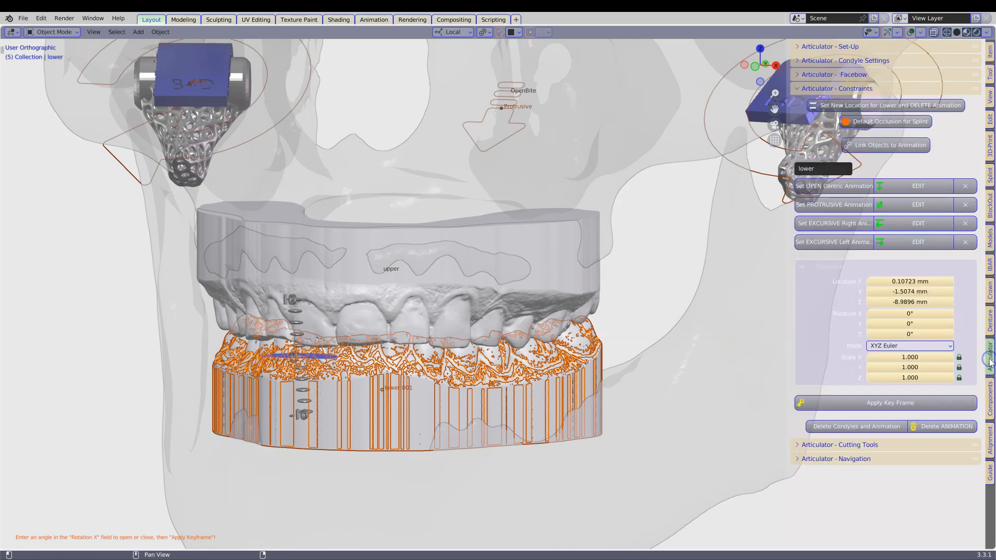
{"action": "left_click", "coordinate": [916, 186]}
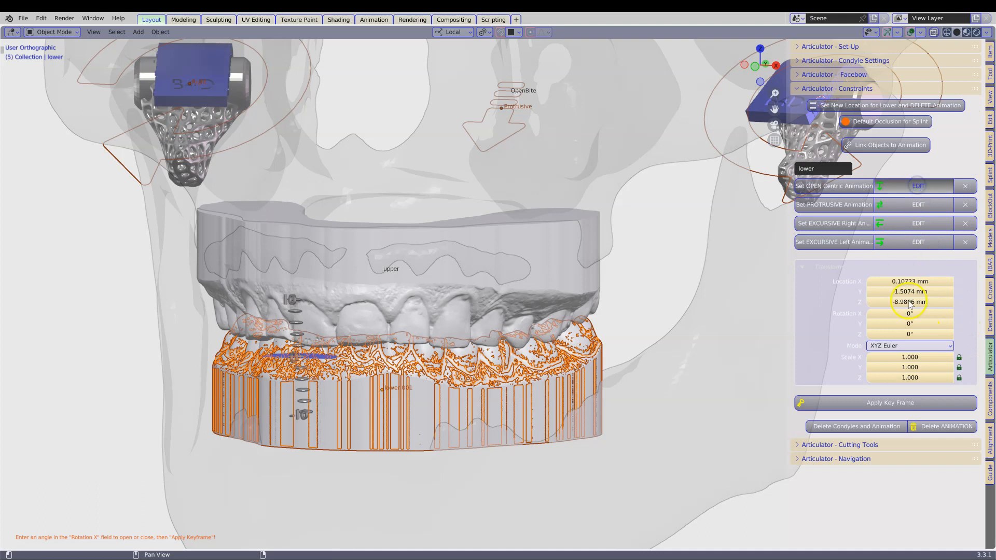
{"action": "scroll", "coordinate": [689, 322], "scroll_direction": "down", "scroll_amount": 2}
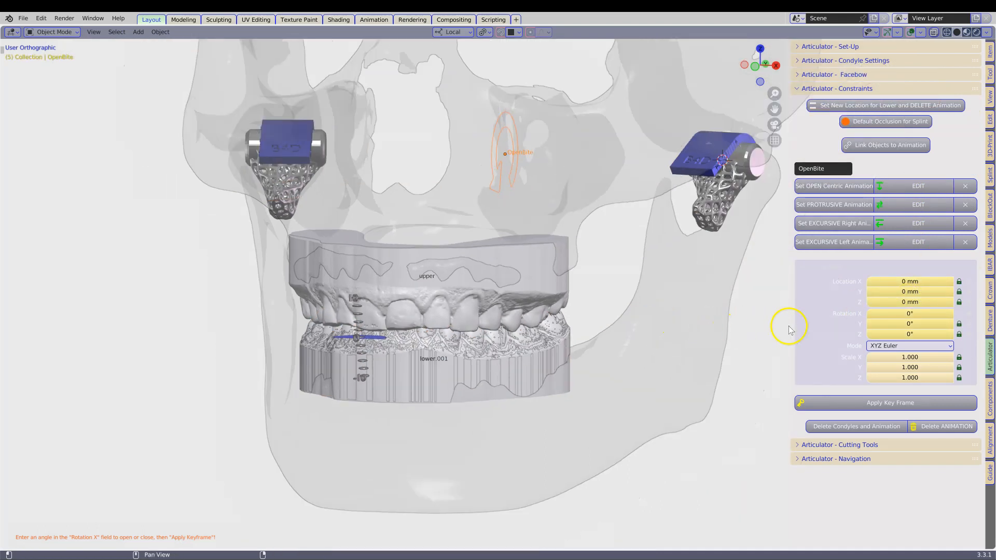
{"action": "left_click", "coordinate": [905, 313]}
{"action": "mouse_move", "coordinate": [904, 313]}
{"action": "left_mouse_down"}
{"action": "mouse_move", "coordinate": [949, 306]}
{"action": "mouse_move", "coordinate": [904, 314]}
{"action": "left_mouse_up"}
{"action": "scroll", "coordinate": [710, 318], "scroll_direction": "up", "scroll_amount": 1}
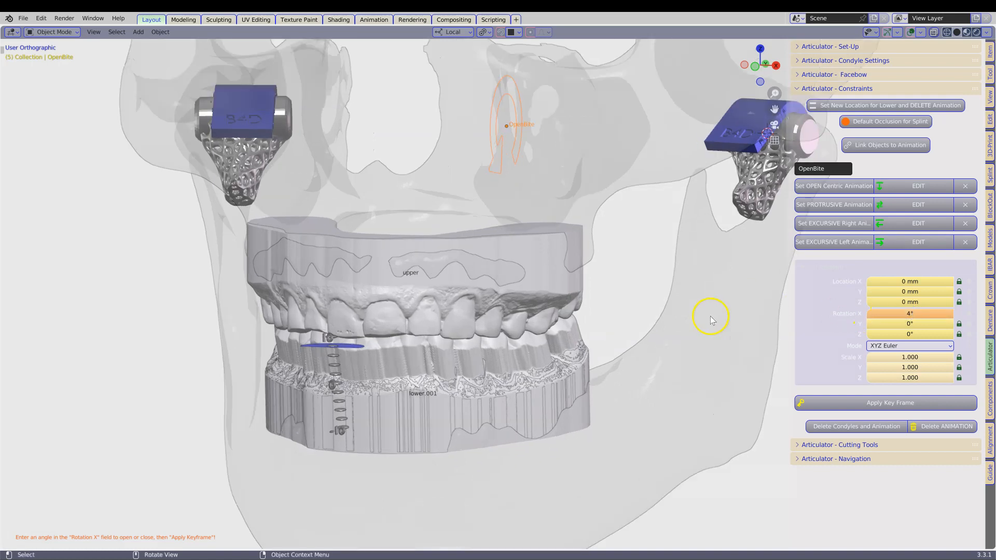
{"action": "middle_click_drag", "start_coordinate": [702, 319], "coordinate": [762, 311]}
{"action": "left_click", "coordinate": [927, 311]}
{"action": "type", "text": "3"}
{"action": "key", "text": "Return"}
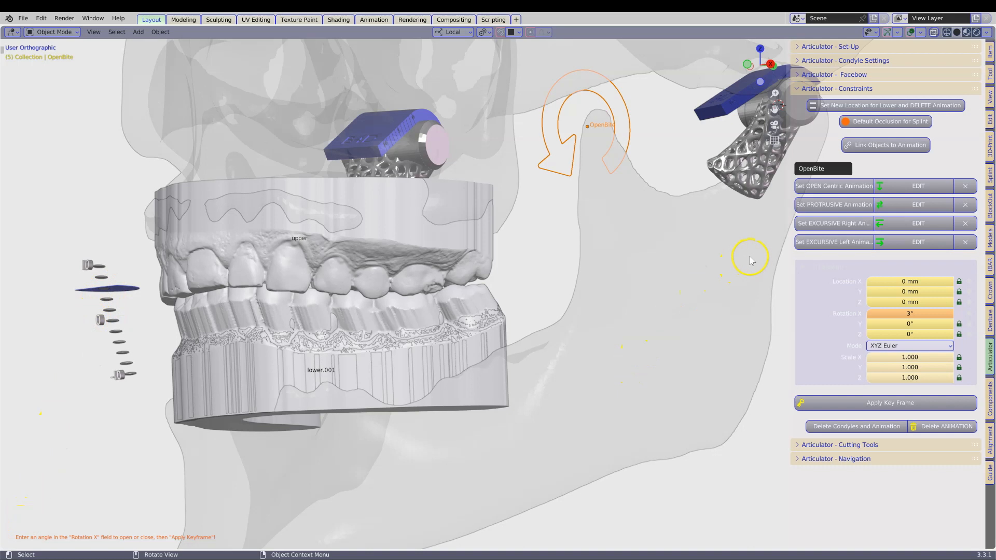
Step: Set the opened position of the duplicated lower model as the new lower location and delete the animation
{"action": "scroll", "coordinate": [750, 260], "scroll_direction": "up", "scroll_amount": 2}
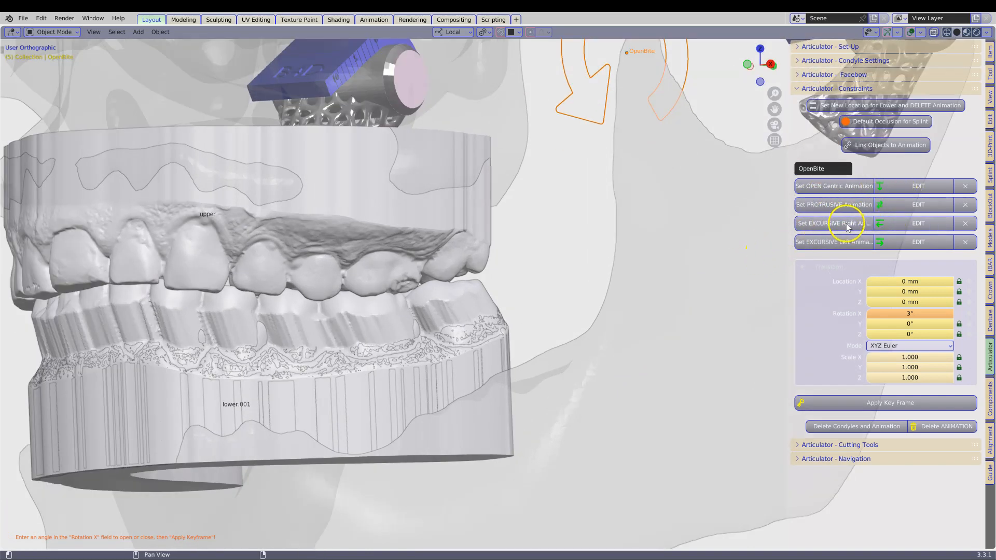
{"action": "scroll", "coordinate": [575, 291], "scroll_direction": "down", "scroll_amount": 5}
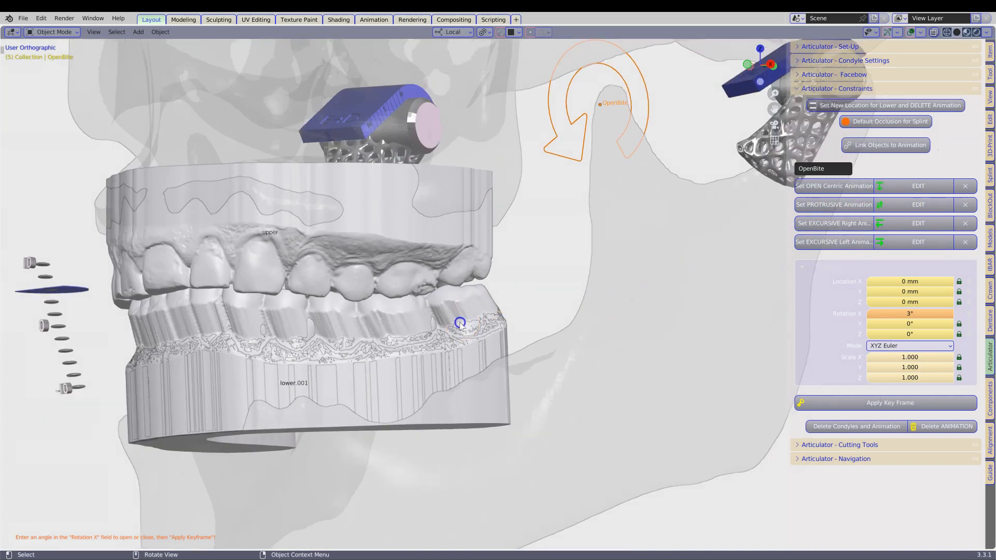
{"action": "left_click", "coordinate": [460, 325]}
{"action": "scroll", "coordinate": [460, 322], "scroll_direction": "up", "scroll_amount": 2}
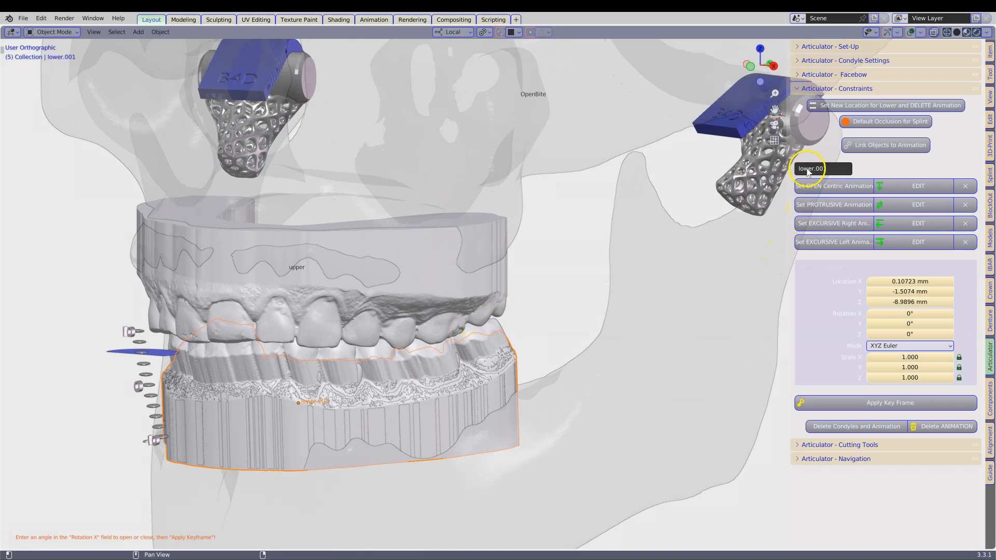
{"action": "left_click", "coordinate": [900, 107]}
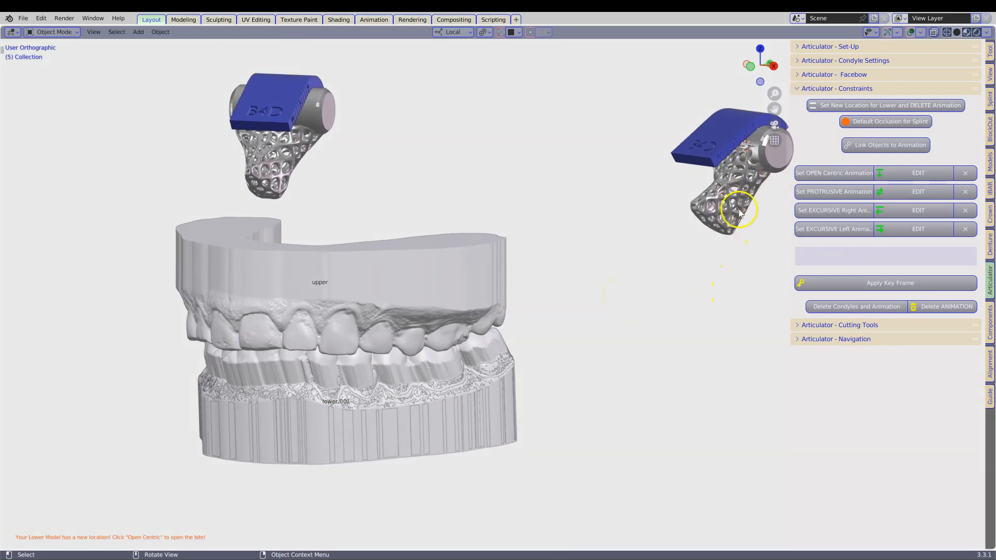
Step: Delete the articulator's condyles together with their animation
{"action": "left_click", "coordinate": [865, 309]}
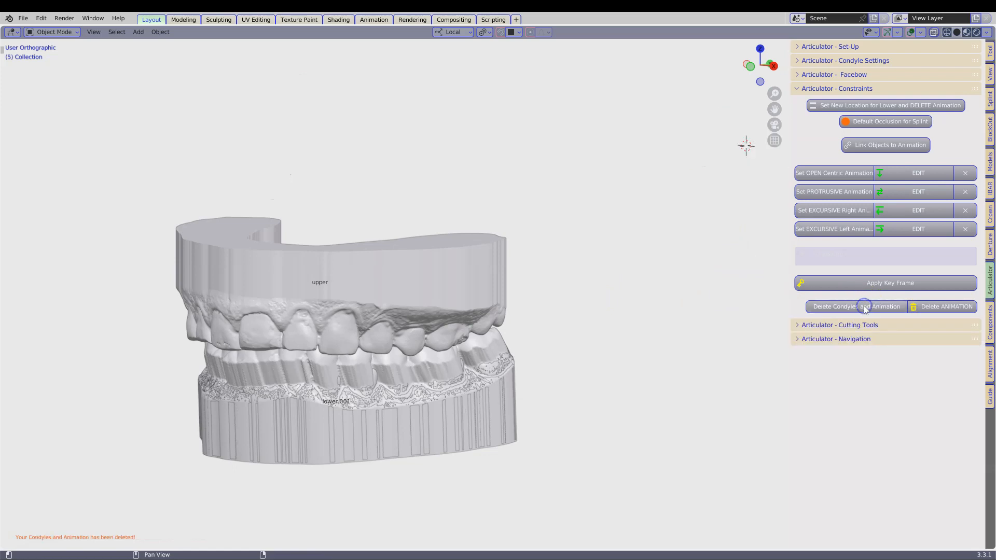
{"action": "middle_click_drag", "start_coordinate": [596, 336], "coordinate": [429, 369], "text": "shift"}
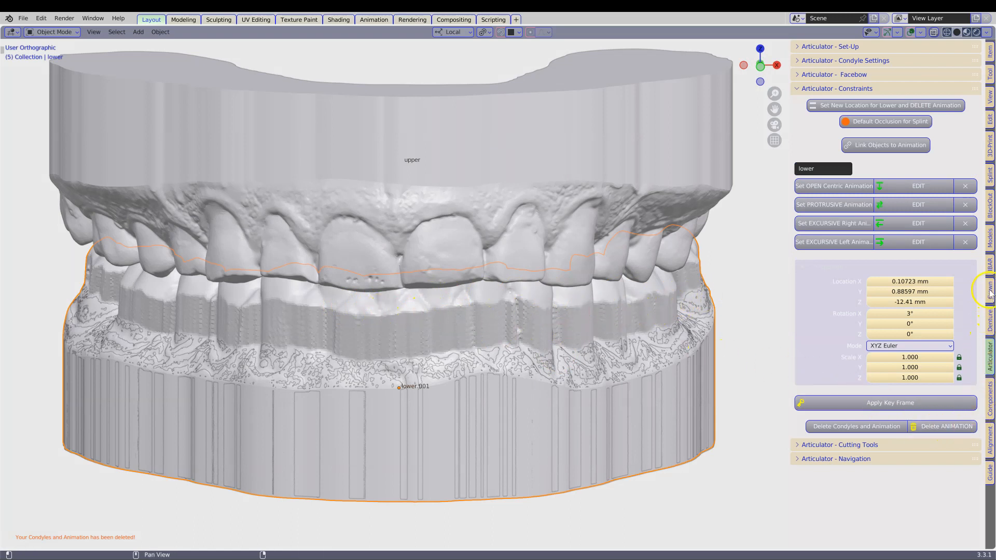
Step: Start sculpting the lower model, with the brush's Auto-Smooth at about 0.445 and the sculpt resolution at 3
{"action": "left_click", "coordinate": [990, 240]}
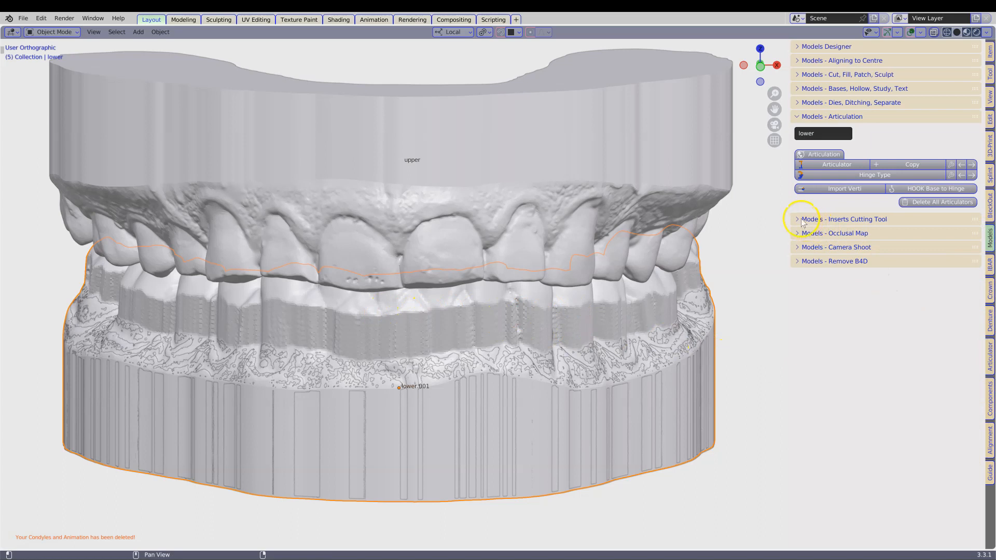
{"action": "left_click", "coordinate": [801, 89]}
{"action": "left_click", "coordinate": [802, 76]}
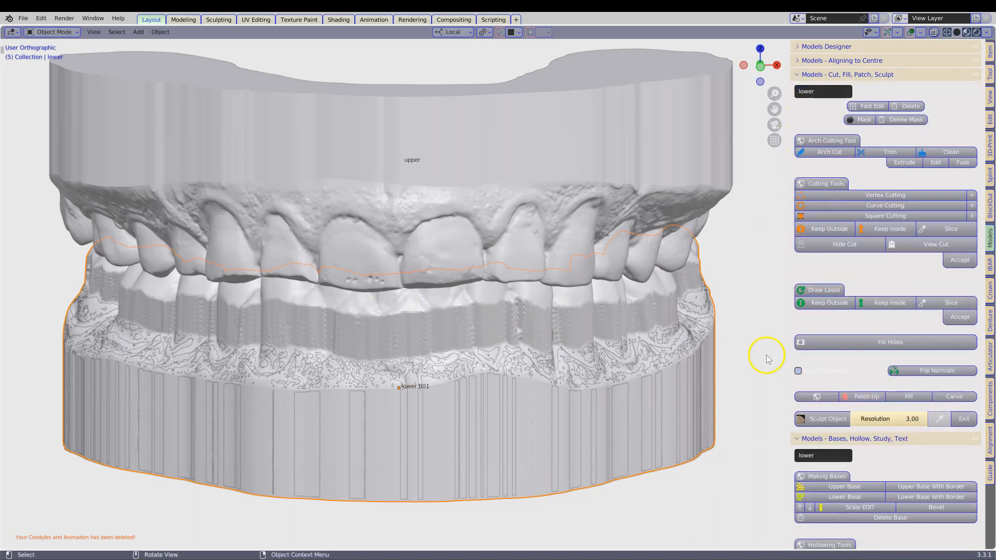
{"action": "left_click", "coordinate": [810, 416]}
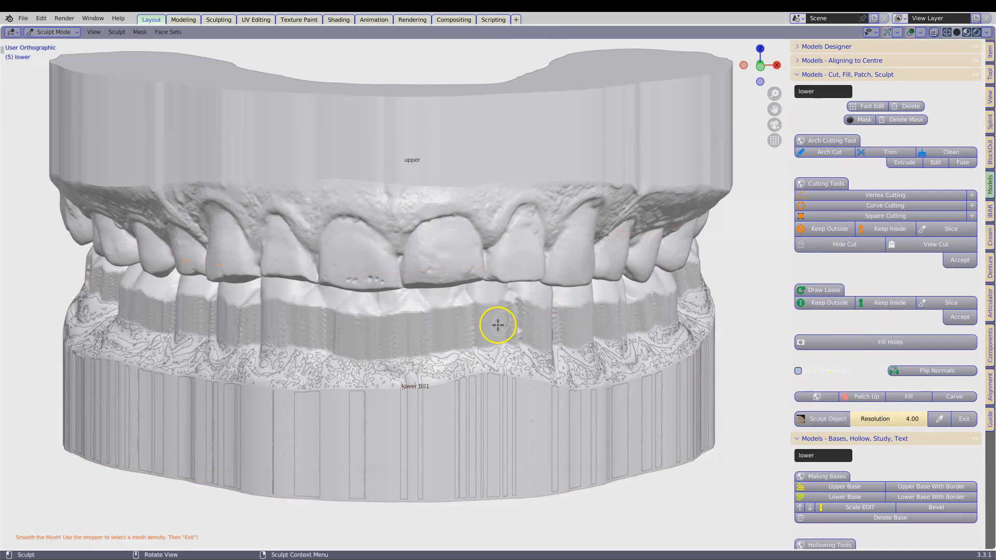
{"action": "right_click", "coordinate": [456, 332]}
{"action": "mouse_move", "coordinate": [414, 349]}
{"action": "left_mouse_down"}
{"action": "mouse_move", "coordinate": [402, 351]}
{"action": "mouse_move", "coordinate": [434, 359]}
{"action": "mouse_move", "coordinate": [423, 362]}
{"action": "left_mouse_up"}
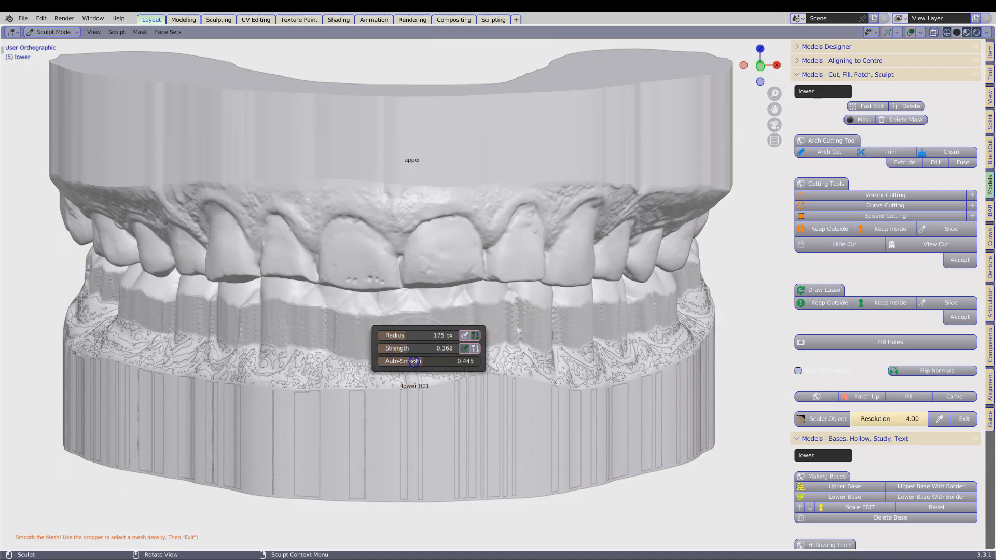
{"action": "left_click", "coordinate": [898, 419]}
{"action": "type", "text": "3"}
{"action": "key", "text": "Return"}
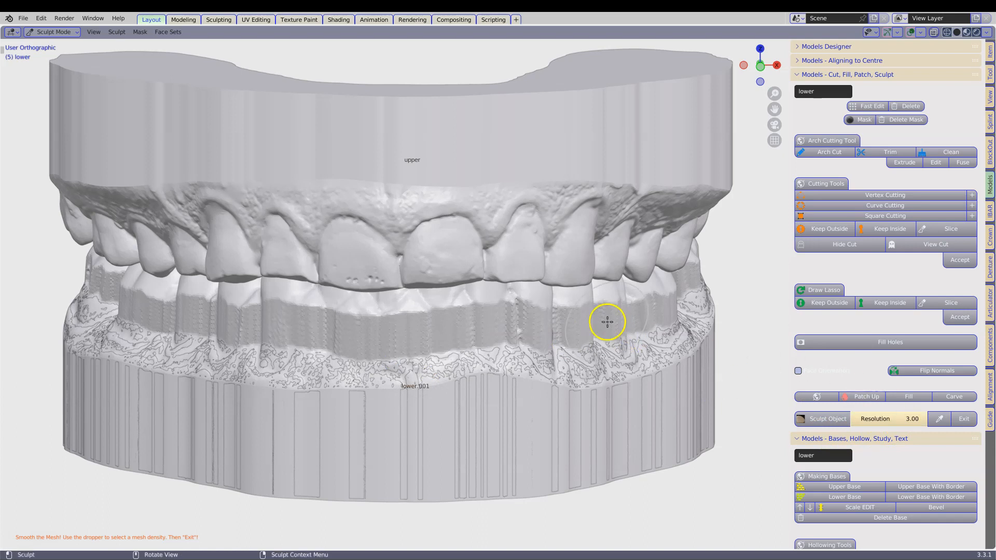
Step: Smooth the stepped walls around the lower model's teeth with sculpt strokes and exit sculpting
{"action": "mouse_move", "coordinate": [602, 320]}
{"action": "left_mouse_down"}
{"action": "mouse_move", "coordinate": [523, 315]}
{"action": "mouse_move", "coordinate": [495, 328]}
{"action": "mouse_move", "coordinate": [552, 322]}
{"action": "left_mouse_up"}
{"action": "middle_click_drag", "start_coordinate": [617, 331], "coordinate": [550, 361]}
{"action": "mouse_move", "coordinate": [667, 341]}
{"action": "left_mouse_down"}
{"action": "mouse_move", "coordinate": [600, 344]}
{"action": "mouse_move", "coordinate": [732, 340]}
{"action": "mouse_move", "coordinate": [706, 326]}
{"action": "left_mouse_up"}
{"action": "middle_click_drag", "start_coordinate": [347, 335], "coordinate": [550, 349]}
{"action": "mouse_move", "coordinate": [329, 356]}
{"action": "middle_mouse_down"}
{"action": "mouse_move", "coordinate": [560, 369]}
{"action": "mouse_move", "coordinate": [623, 358]}
{"action": "middle_mouse_up"}
{"action": "left_click_drag", "start_coordinate": [363, 313], "coordinate": [222, 302]}
{"action": "mouse_move", "coordinate": [223, 303]}
{"action": "middle_mouse_down"}
{"action": "mouse_move", "coordinate": [335, 324]}
{"action": "mouse_move", "coordinate": [756, 275]}
{"action": "mouse_move", "coordinate": [377, 239]}
{"action": "mouse_move", "coordinate": [462, 218]}
{"action": "mouse_move", "coordinate": [409, 259]}
{"action": "mouse_move", "coordinate": [279, 273]}
{"action": "middle_mouse_up"}
{"action": "middle_click_drag", "start_coordinate": [473, 276], "coordinate": [444, 296]}
{"action": "left_click", "coordinate": [963, 419]}
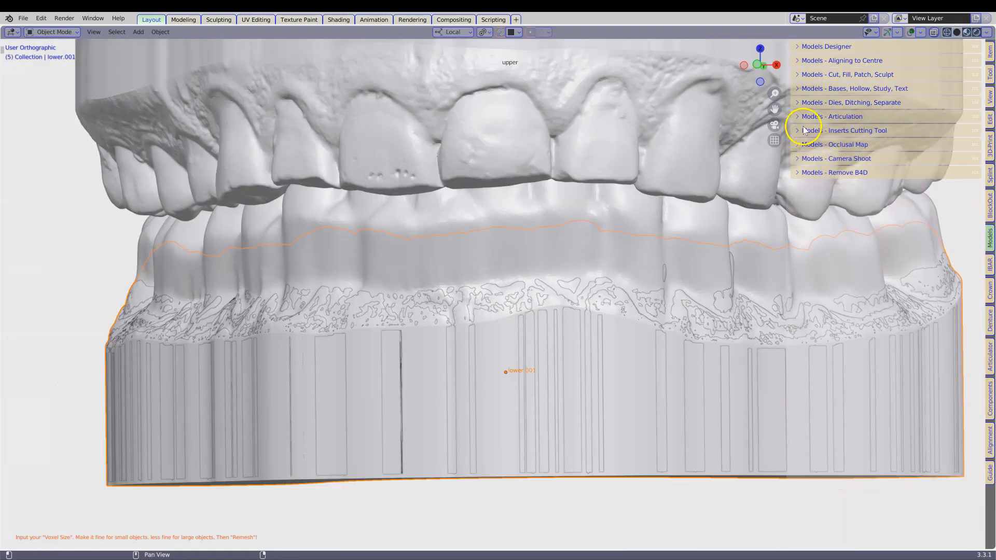
Step: In the inserts cutting tool, name the lower model as the object being cut and lower.001 as the insert
{"action": "left_click", "coordinate": [798, 131]}
{"action": "left_click", "coordinate": [618, 204]}
{"action": "left_click", "coordinate": [884, 179]}
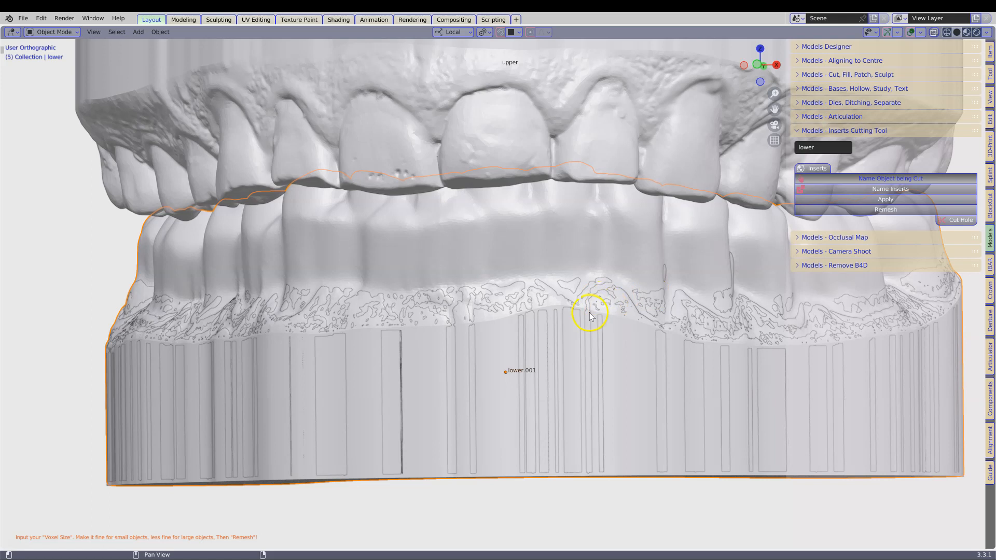
{"action": "left_click", "coordinate": [607, 303]}
{"action": "middle_click_drag", "start_coordinate": [607, 304], "coordinate": [607, 328]}
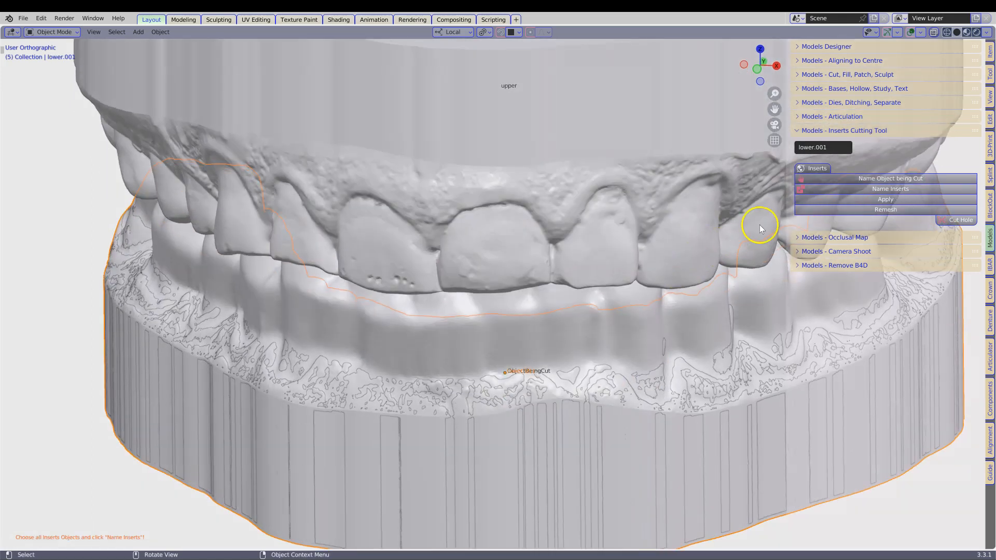
{"action": "left_click", "coordinate": [894, 186]}
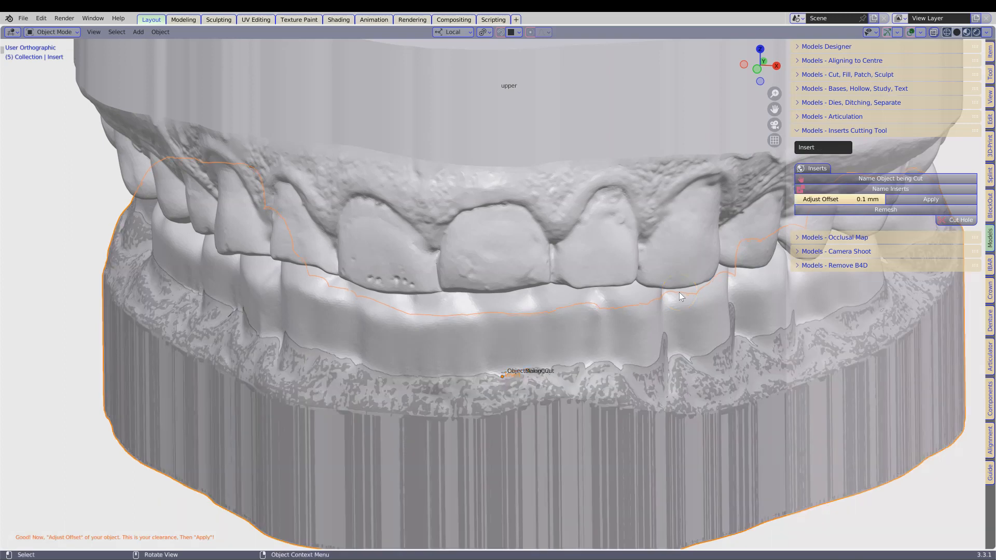
{"action": "middle_click_drag", "start_coordinate": [680, 291], "coordinate": [617, 290]}
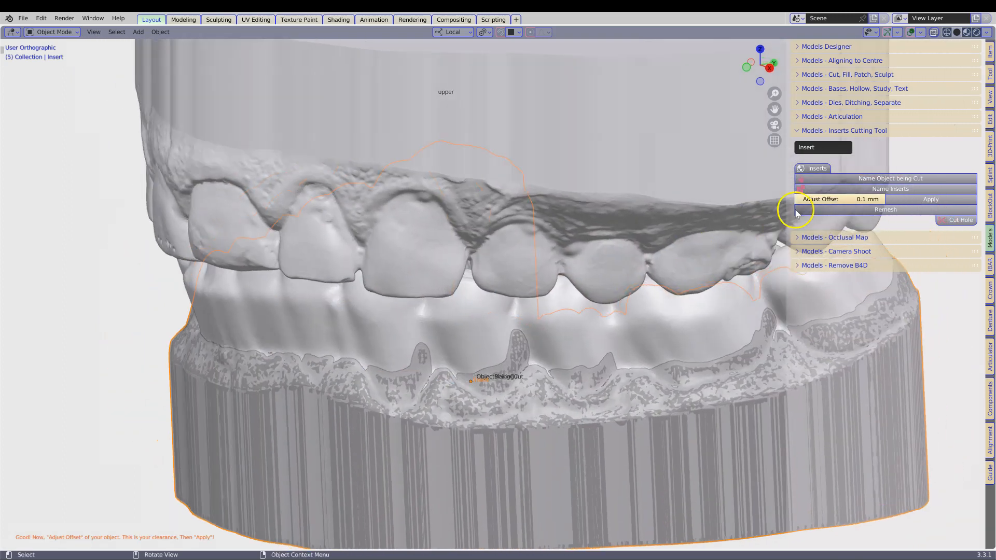
Step: Apply a 0.1 mm offset to the insert, remesh it with a 0.15 mm voxel size, and cut it from the lower model
{"action": "left_click", "coordinate": [932, 199]}
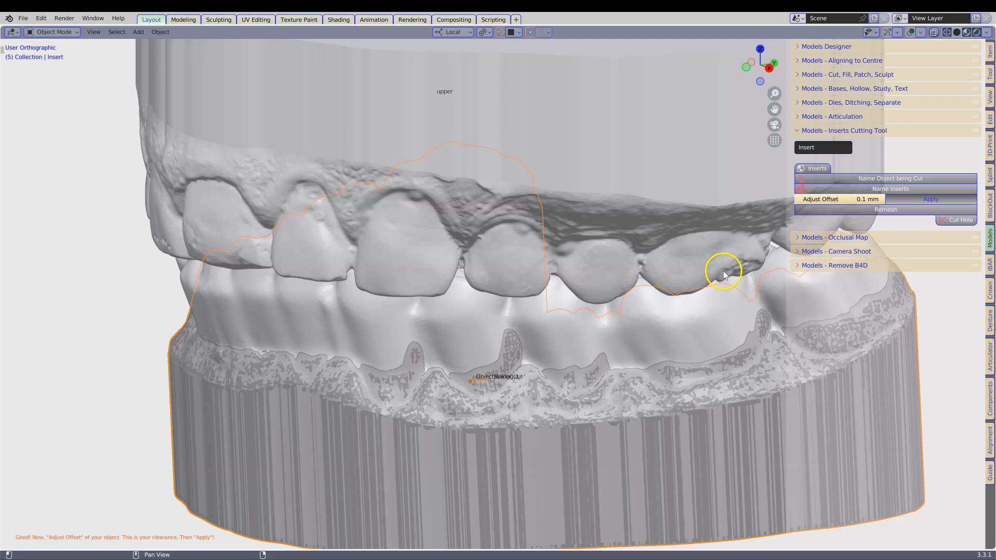
{"action": "left_click", "coordinate": [828, 210]}
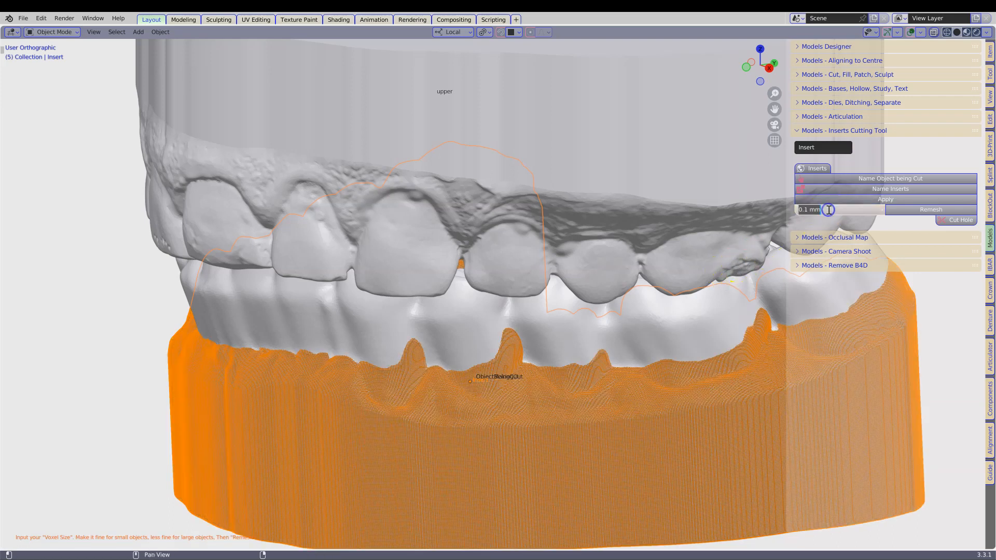
{"action": "type", "text": "0.15"}
{"action": "key", "text": "Return"}
{"action": "left_click", "coordinate": [908, 209]}
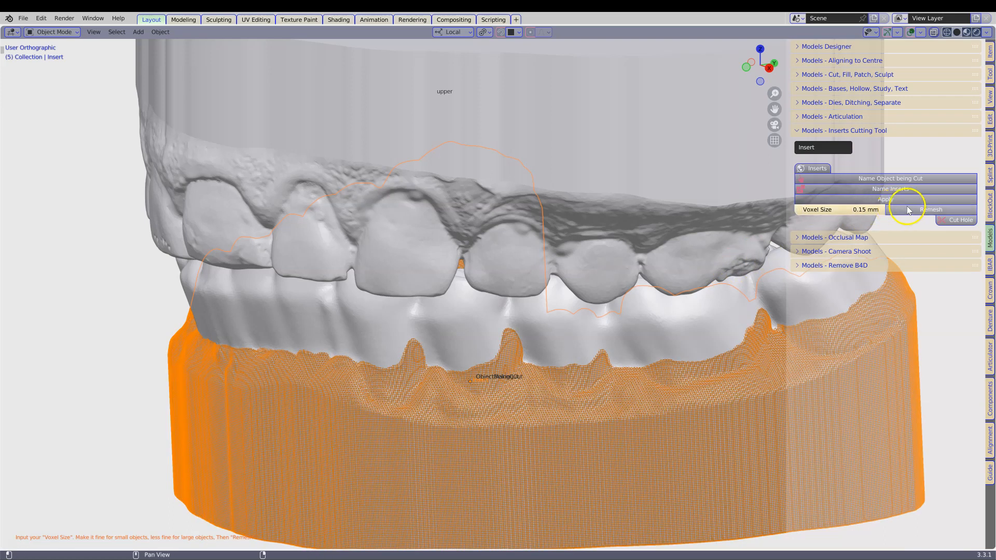
{"action": "left_click", "coordinate": [949, 222]}
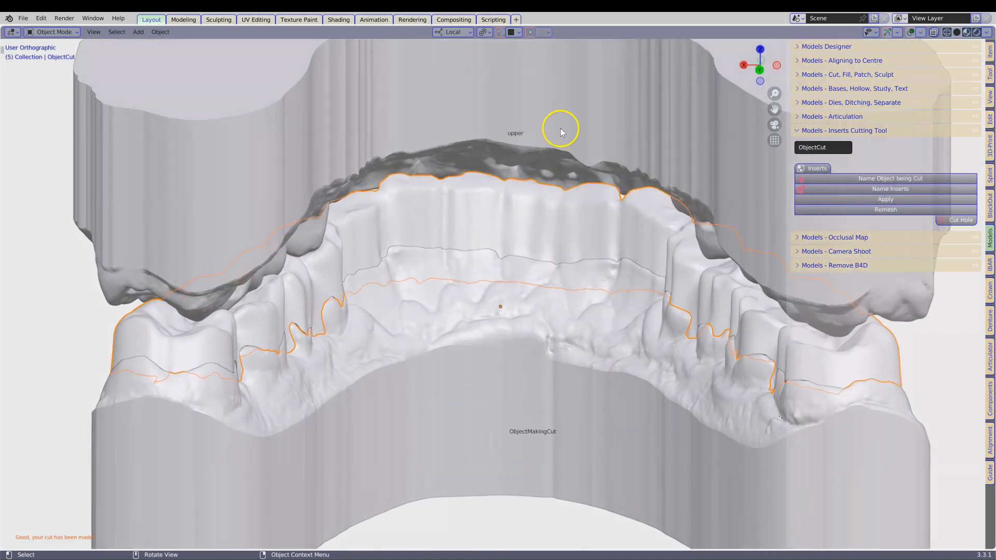
Step: Hide the upper and ObjectMakingCut models to examine the cut piece from inside and outside, and unhide everything
{"action": "left_click", "coordinate": [564, 119]}
{"action": "key", "text": "h"}
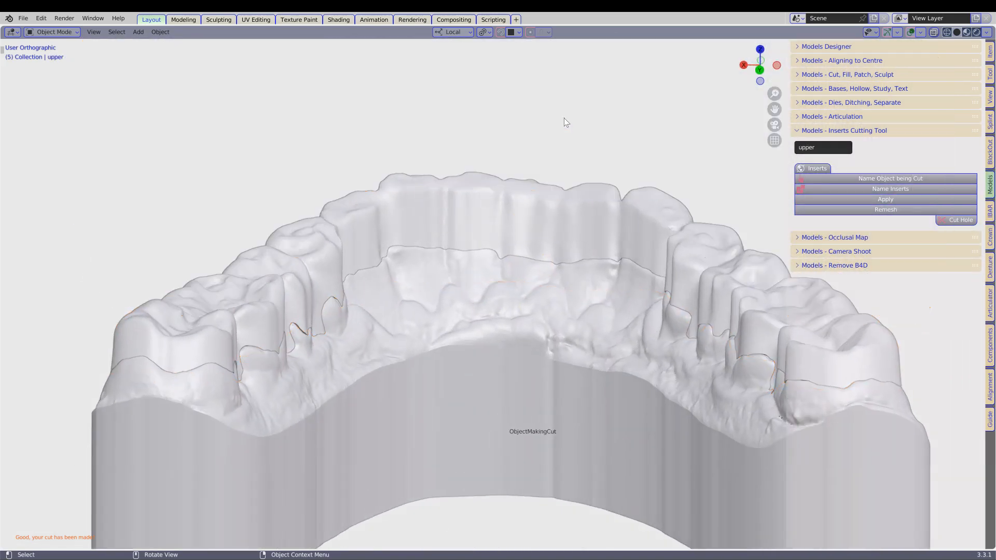
{"action": "left_click", "coordinate": [530, 207]}
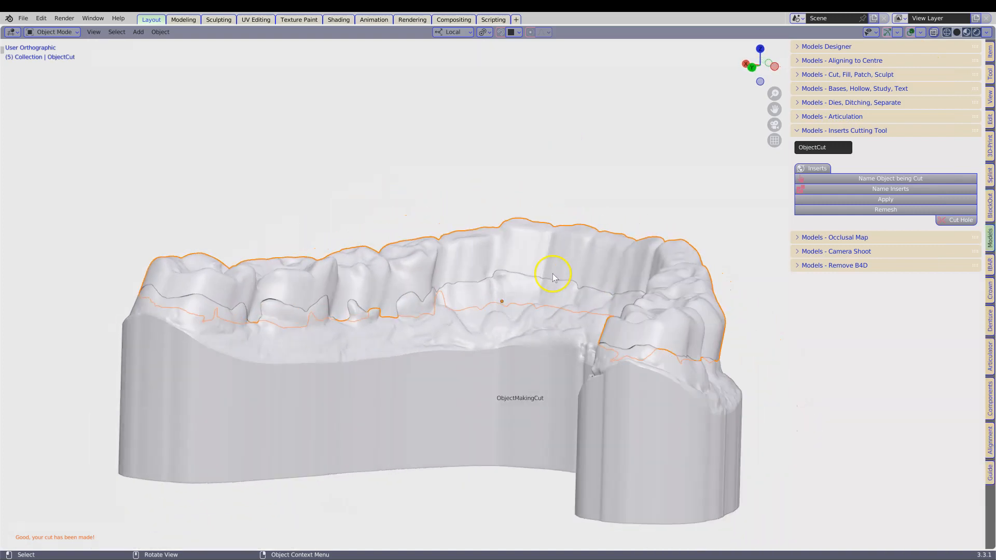
{"action": "middle_click_drag", "start_coordinate": [552, 273], "coordinate": [544, 305]}
{"action": "left_click", "coordinate": [526, 317]}
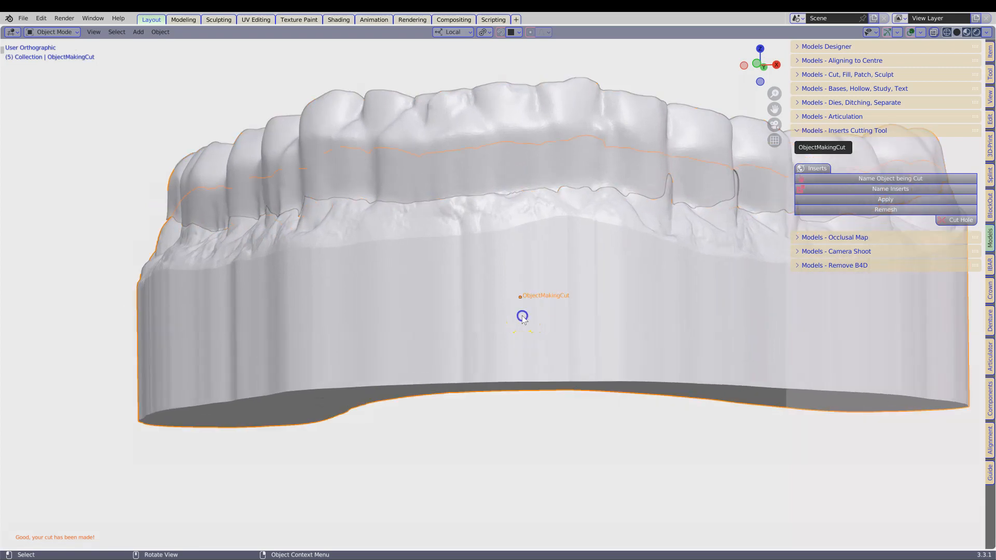
{"action": "key", "text": "Delete"}
{"action": "left_click", "coordinate": [459, 169]}
{"action": "middle_click_drag", "start_coordinate": [458, 169], "coordinate": [481, 251]}
{"action": "left_click", "coordinate": [492, 223]}
{"action": "key", "text": "alt+h"}
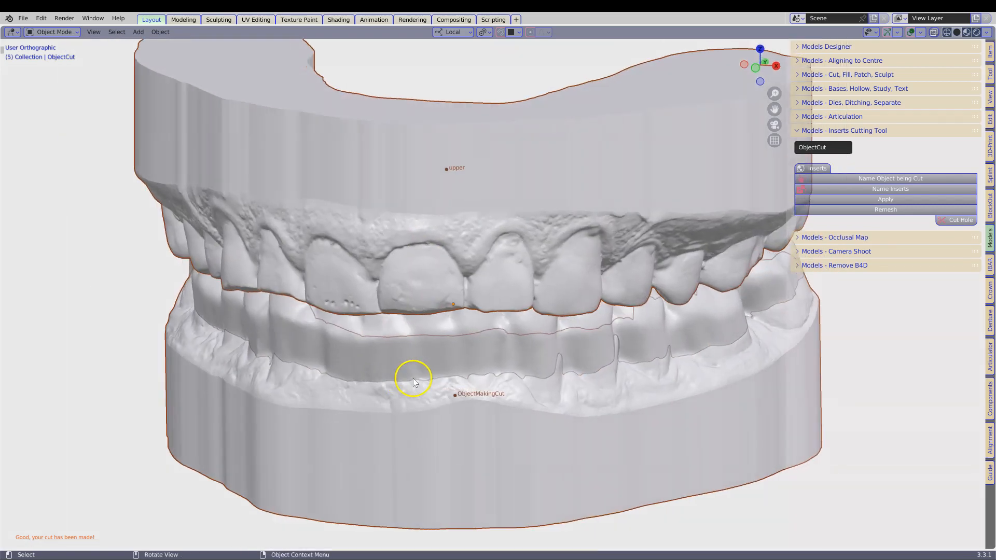
{"action": "left_click", "coordinate": [413, 378]}
{"action": "middle_click_drag", "start_coordinate": [380, 429], "coordinate": [384, 426]}
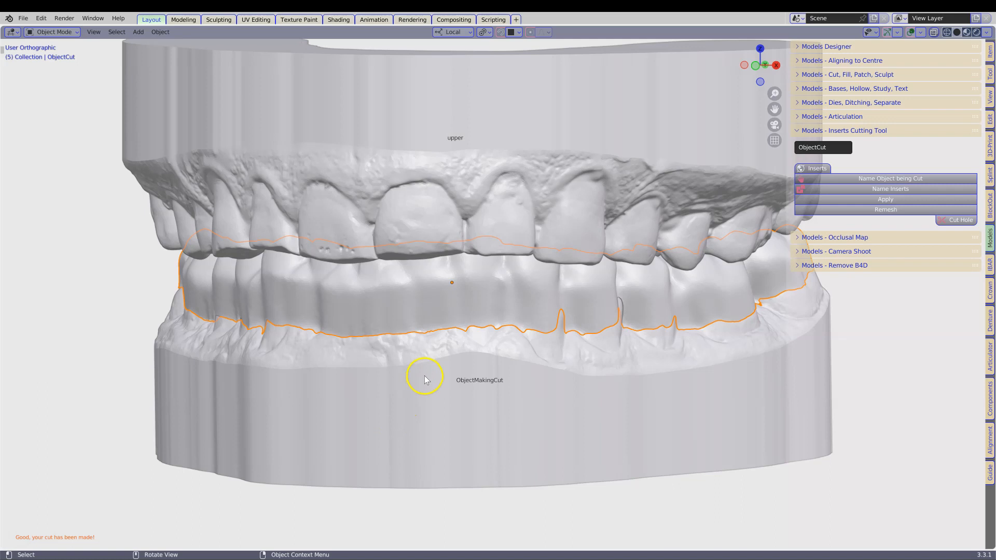
{"action": "middle_click_drag", "start_coordinate": [445, 289], "coordinate": [252, 391]}
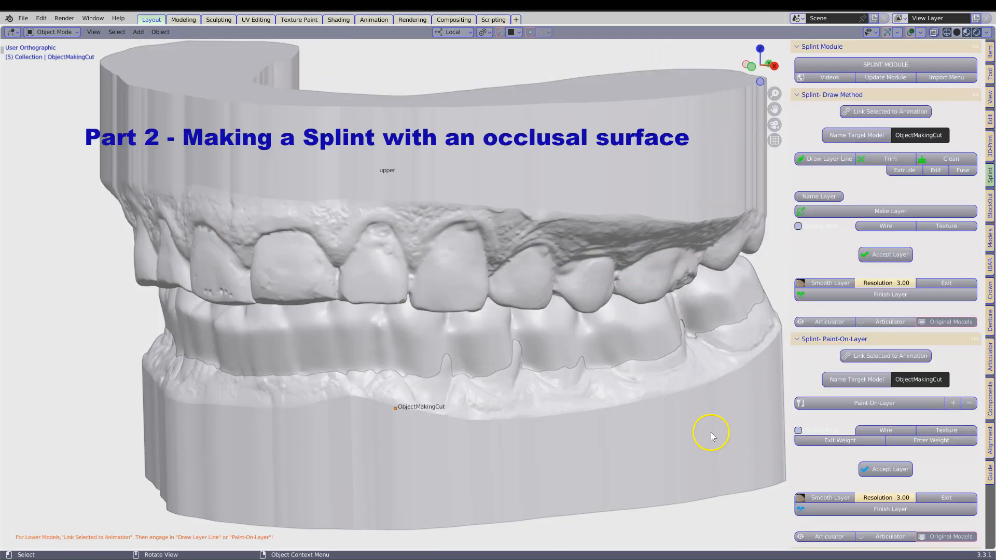
Step: Isolate ObjectCut in the splint module to examine its occlusal surface from above, and restore the hidden models
{"action": "left_click", "coordinate": [567, 331]}
{"action": "middle_click_drag", "start_coordinate": [566, 332], "coordinate": [524, 229]}
{"action": "left_click", "coordinate": [524, 219]}
{"action": "key", "text": "h"}
{"action": "left_click", "coordinate": [557, 398]}
{"action": "key", "text": "h"}
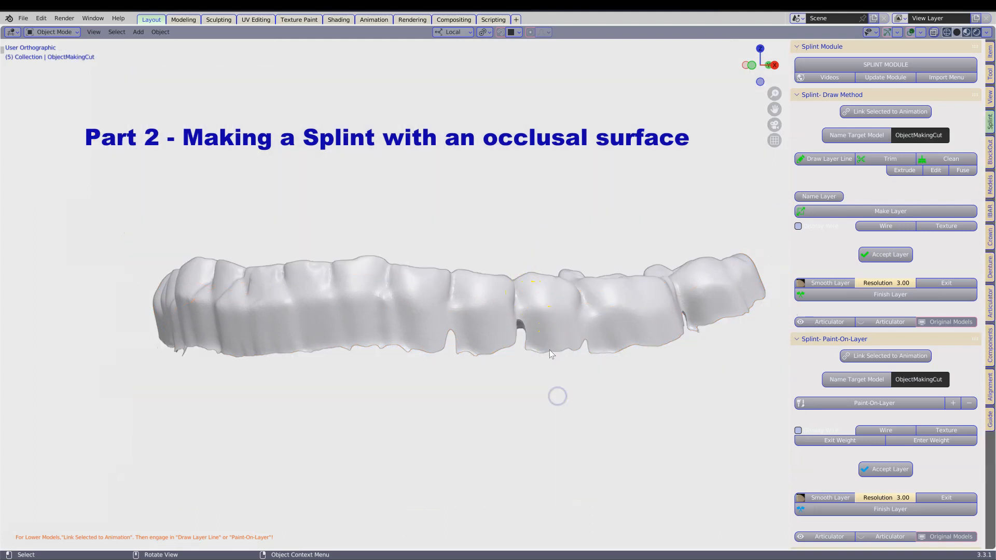
{"action": "left_click", "coordinate": [538, 315]}
{"action": "middle_click_drag", "start_coordinate": [534, 384], "coordinate": [531, 384]}
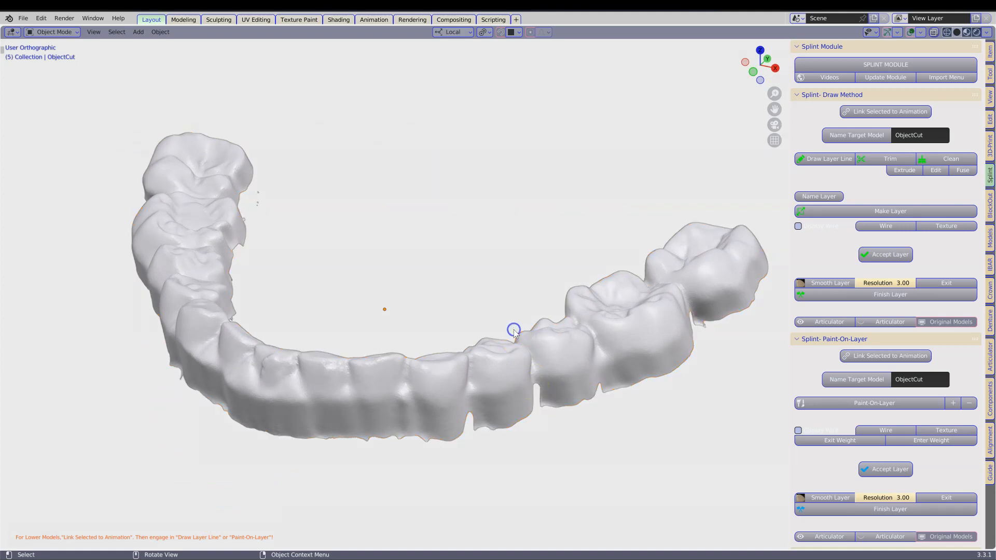
{"action": "key", "text": "alt+h"}
Step: Name ObjectMakingCut as the lower in the BlockOut module, create its offset model with a 0.2 mm offset, and finish it at 0.2 mm voxel size
{"action": "left_click", "coordinate": [615, 464]}
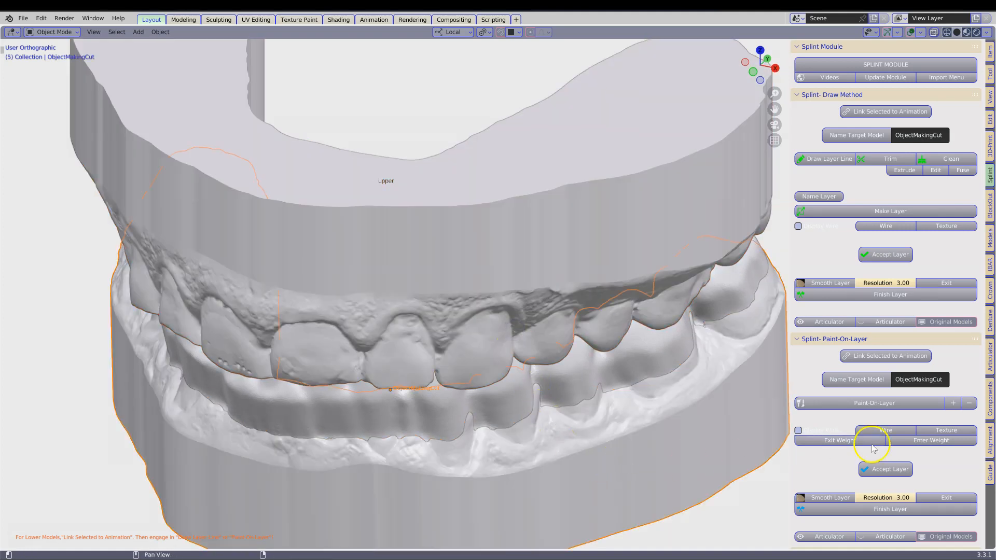
{"action": "left_click", "coordinate": [989, 205]}
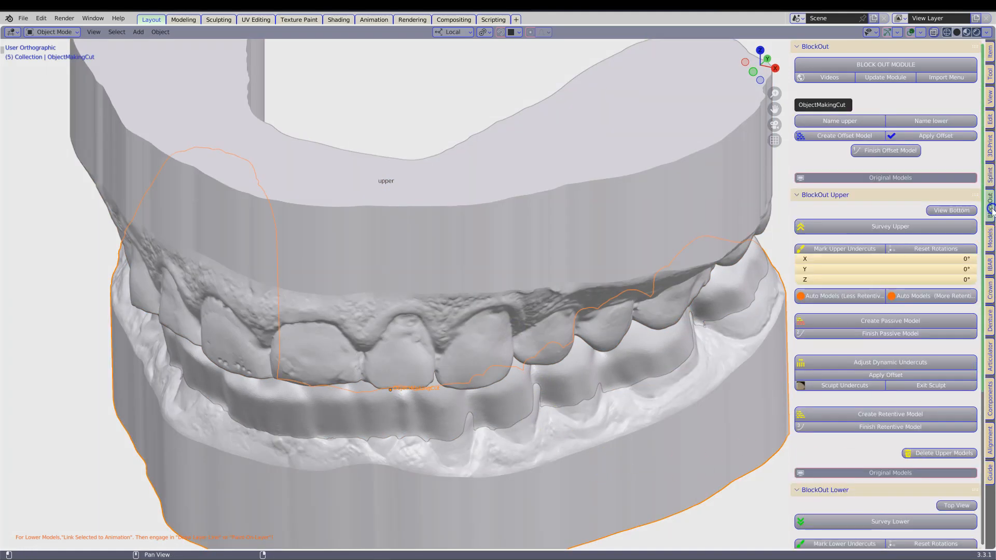
{"action": "left_click", "coordinate": [937, 124]}
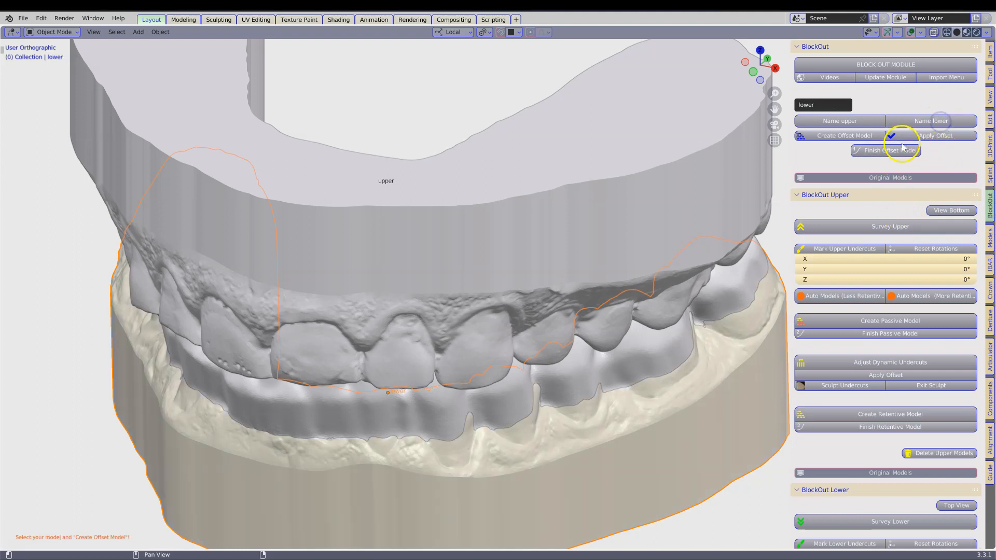
{"action": "left_click", "coordinate": [839, 137]}
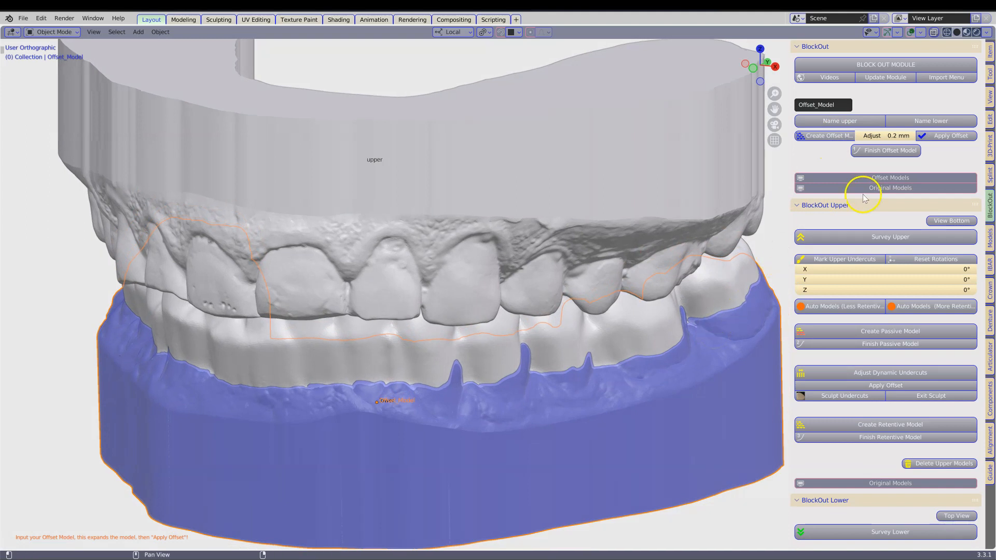
{"action": "left_click", "coordinate": [948, 136]}
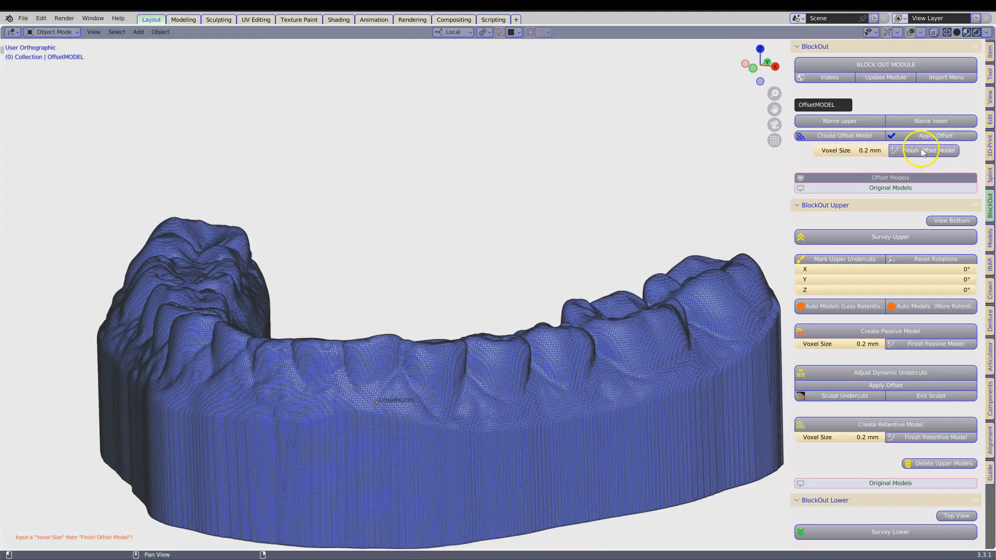
{"action": "left_click", "coordinate": [923, 152]}
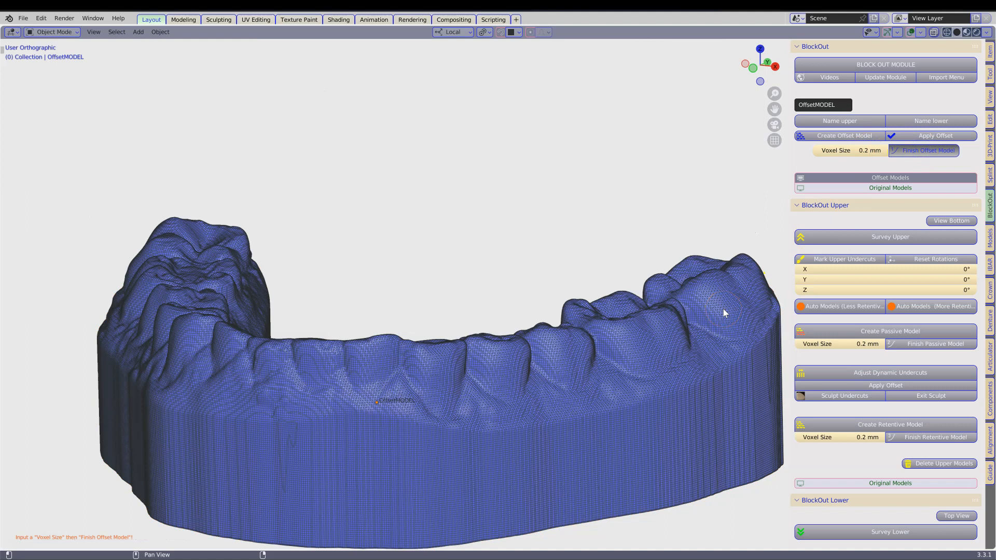
Step: Survey the lower model from the top view and tilt it about -3.44° around X for the path of insertion
{"action": "scroll", "coordinate": [900, 389], "scroll_direction": "down", "scroll_amount": 6}
{"action": "scroll", "coordinate": [875, 430], "scroll_direction": "down", "scroll_amount": 4}
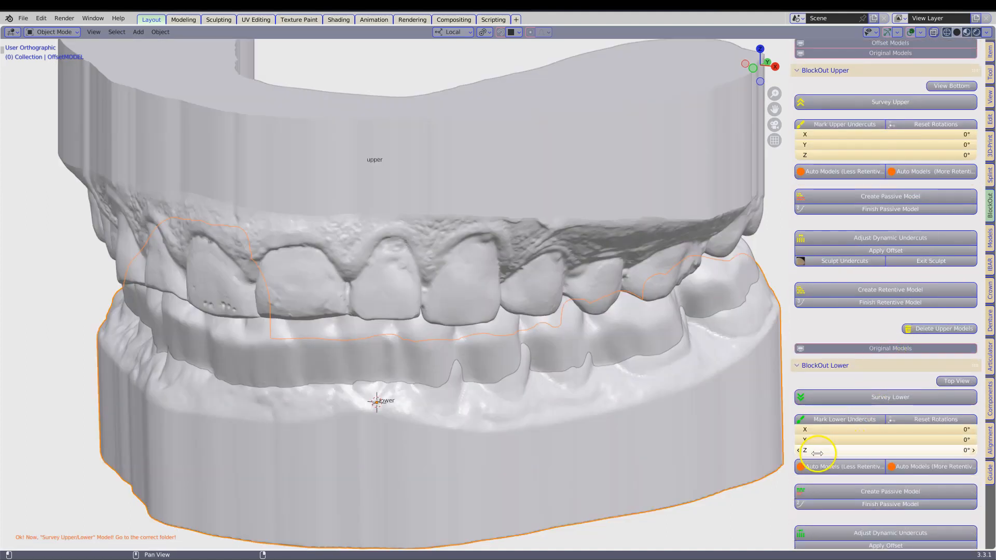
{"action": "left_click", "coordinate": [853, 335]}
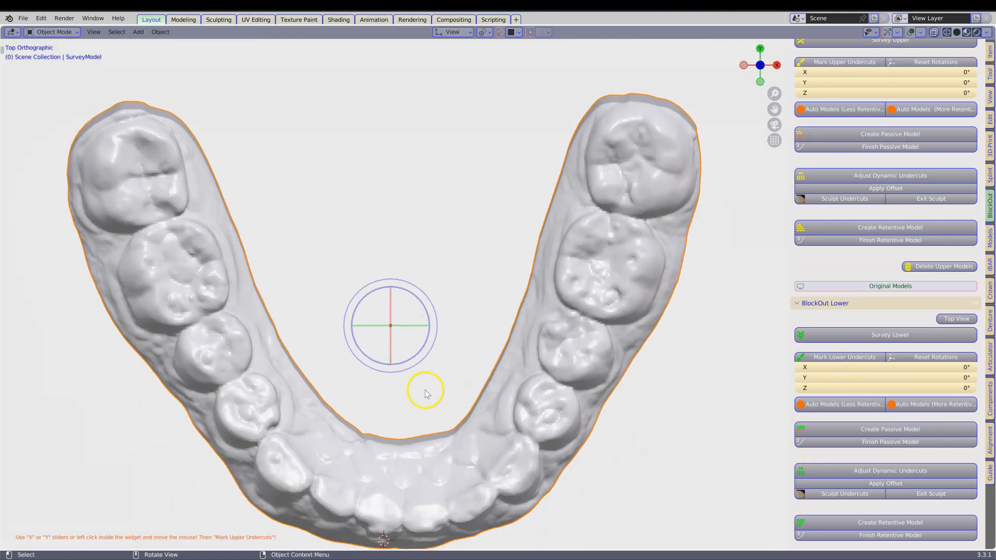
{"action": "mouse_move", "coordinate": [414, 314]}
{"action": "left_mouse_down"}
{"action": "mouse_move", "coordinate": [408, 288]}
{"action": "mouse_move", "coordinate": [409, 300]}
{"action": "left_mouse_up"}
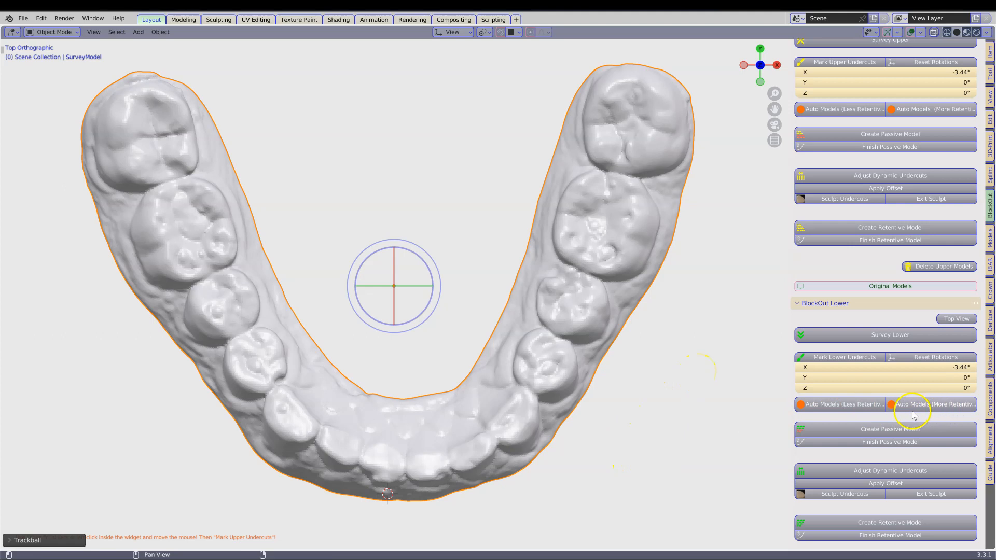
Step: Generate the lower blockout models automatically with the more retentive option
{"action": "left_click", "coordinate": [939, 408]}
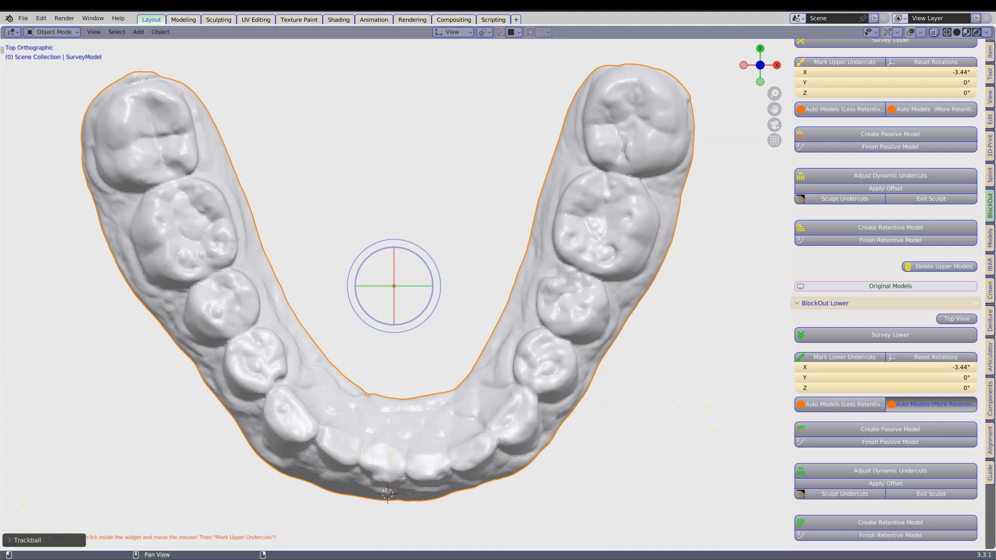
{"action": "middle_click_drag", "start_coordinate": [529, 462], "coordinate": [521, 404]}
{"action": "scroll", "coordinate": [521, 405], "scroll_direction": "up", "scroll_amount": 1}
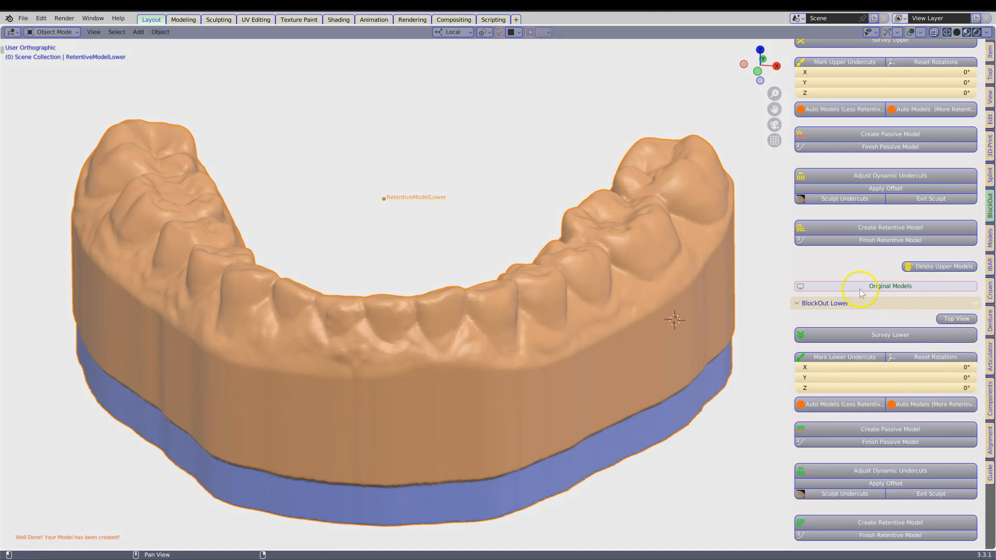
Step: Bring the original models back into view and name the retentive lower model as the target model in the splint module
{"action": "left_click", "coordinate": [890, 288]}
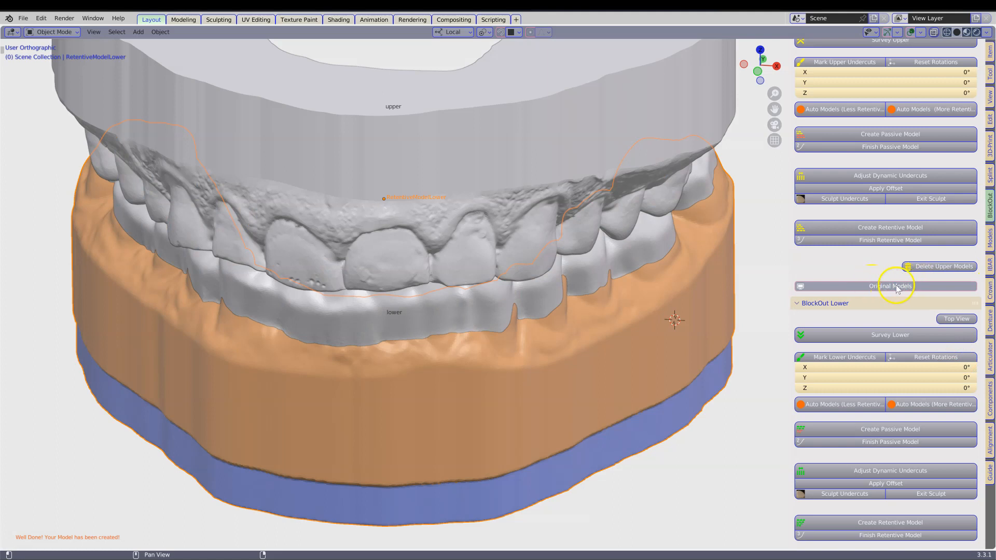
{"action": "middle_click_drag", "start_coordinate": [693, 330], "coordinate": [694, 328]}
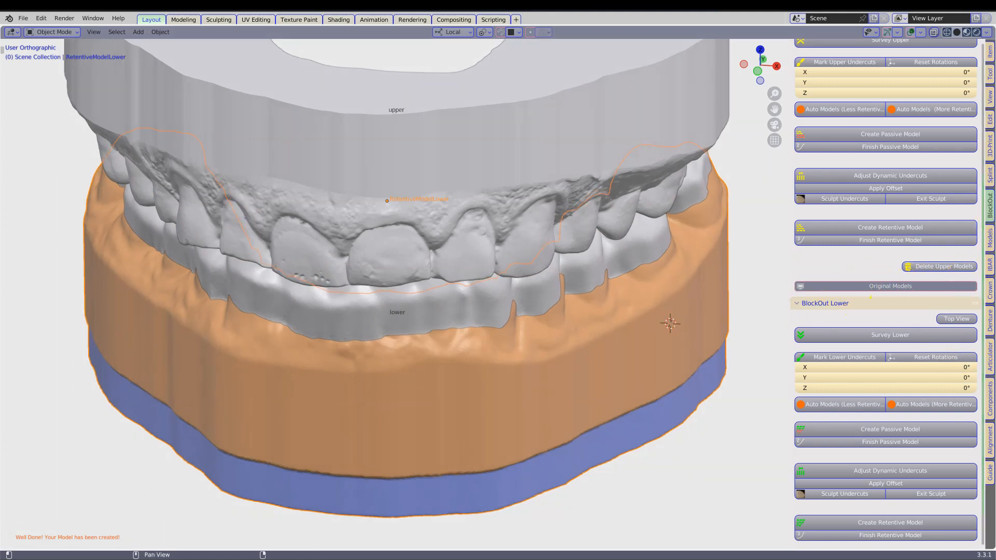
{"action": "left_click", "coordinate": [990, 176]}
{"action": "middle_click_drag", "start_coordinate": [591, 197], "coordinate": [559, 136]}
{"action": "middle_click_drag", "start_coordinate": [507, 351], "coordinate": [457, 400], "text": "shift"}
{"action": "left_click", "coordinate": [855, 136]}
Step: Draw the layer line around the lower arch just below the teeth, fuse its ends, and trim the target model along it
{"action": "right_click", "coordinate": [456, 400], "text": "shift"}
{"action": "left_click", "coordinate": [826, 160]}
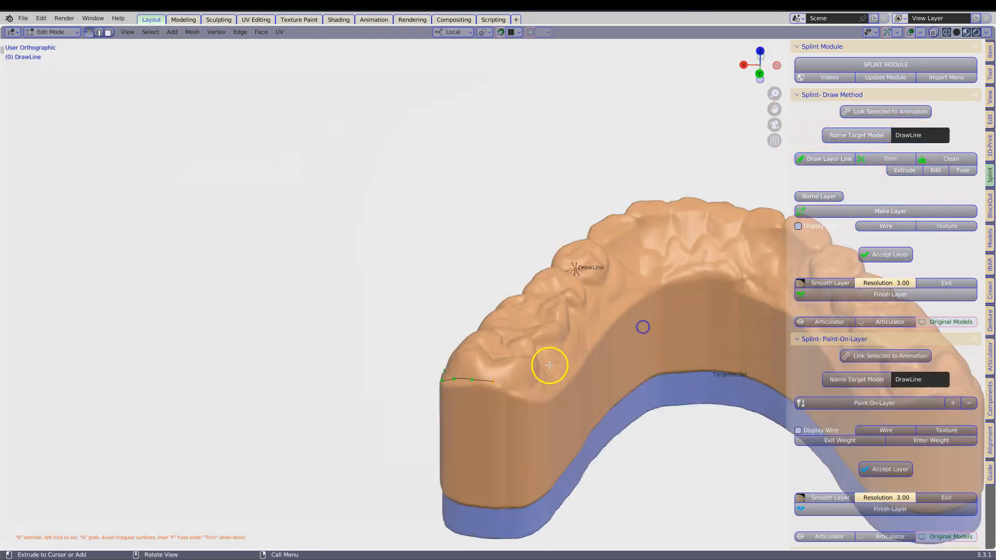
{"action": "middle_click_drag", "start_coordinate": [549, 363], "coordinate": [525, 349]}
{"action": "middle_click_drag", "start_coordinate": [749, 373], "coordinate": [534, 438]}
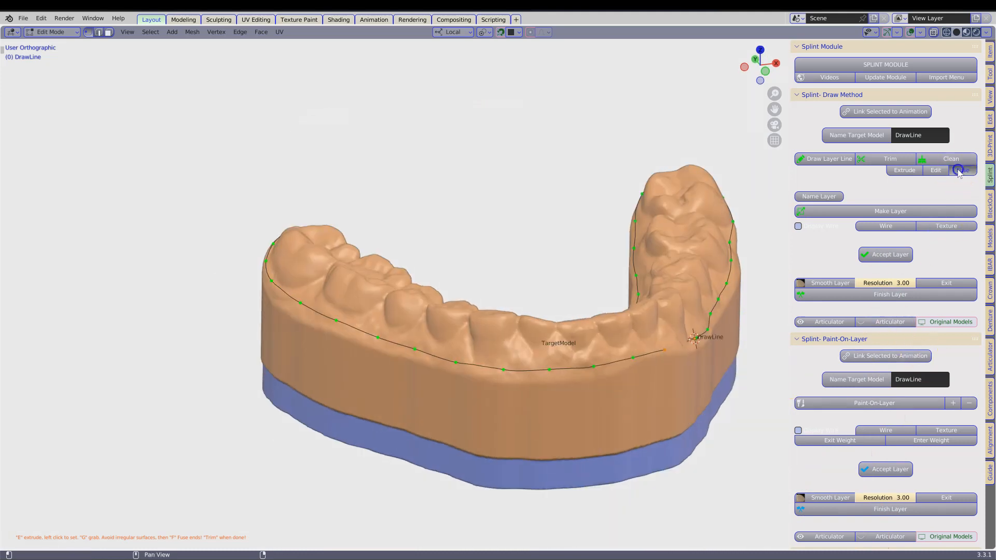
{"action": "left_click", "coordinate": [958, 171]}
{"action": "left_click", "coordinate": [876, 159]}
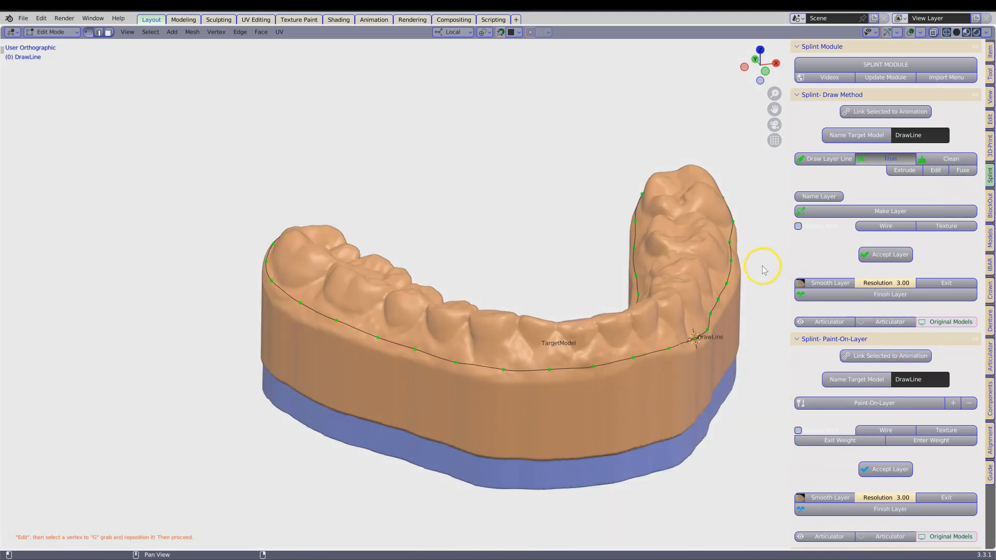
Step: Clean the trimmed mesh, make the splint layer with a 3 mm layer thickness, and accept it
{"action": "left_click", "coordinate": [951, 157]}
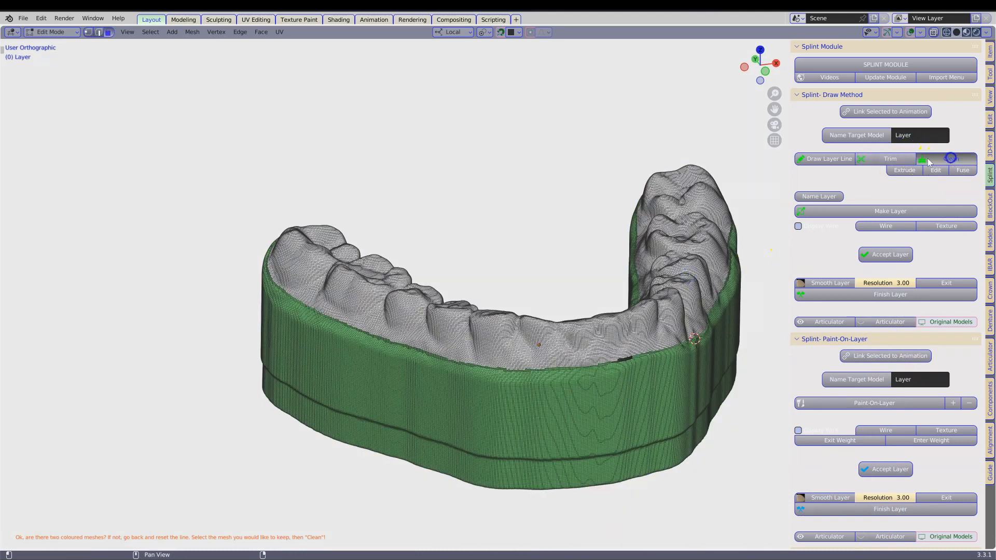
{"action": "left_click", "coordinate": [891, 214]}
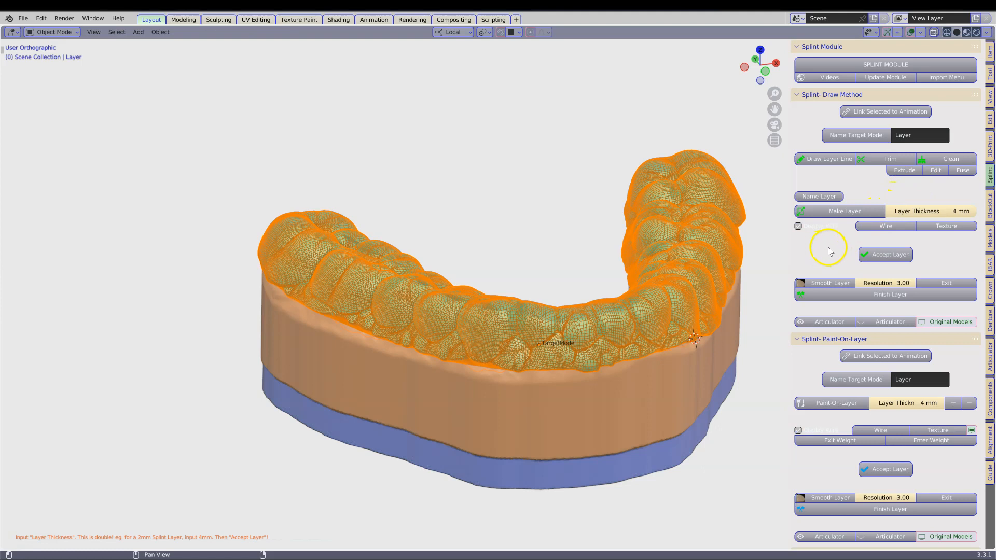
{"action": "scroll", "coordinate": [718, 288], "scroll_direction": "up", "scroll_amount": 4}
{"action": "left_click", "coordinate": [948, 211]}
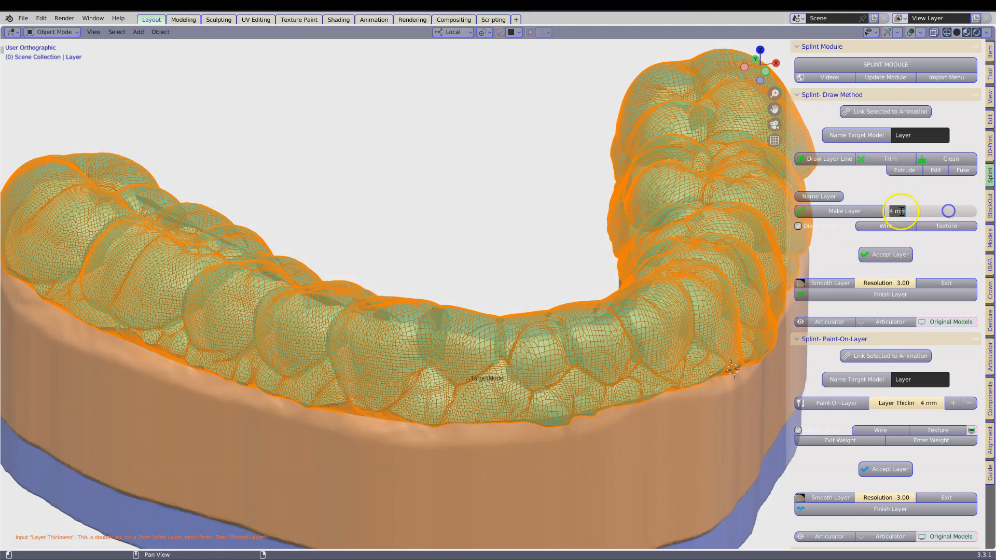
{"action": "type", "text": "3"}
{"action": "key", "text": "Return"}
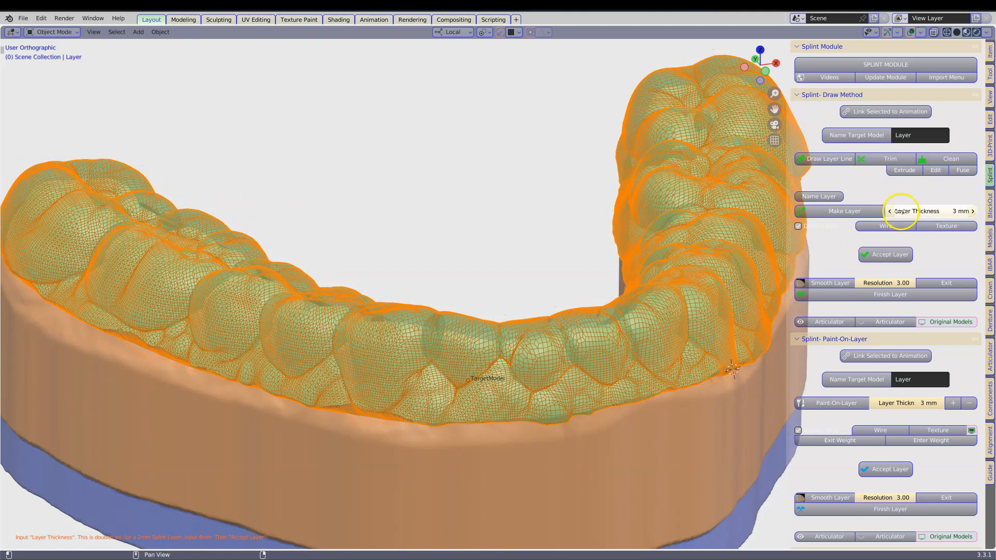
{"action": "left_click", "coordinate": [883, 257]}
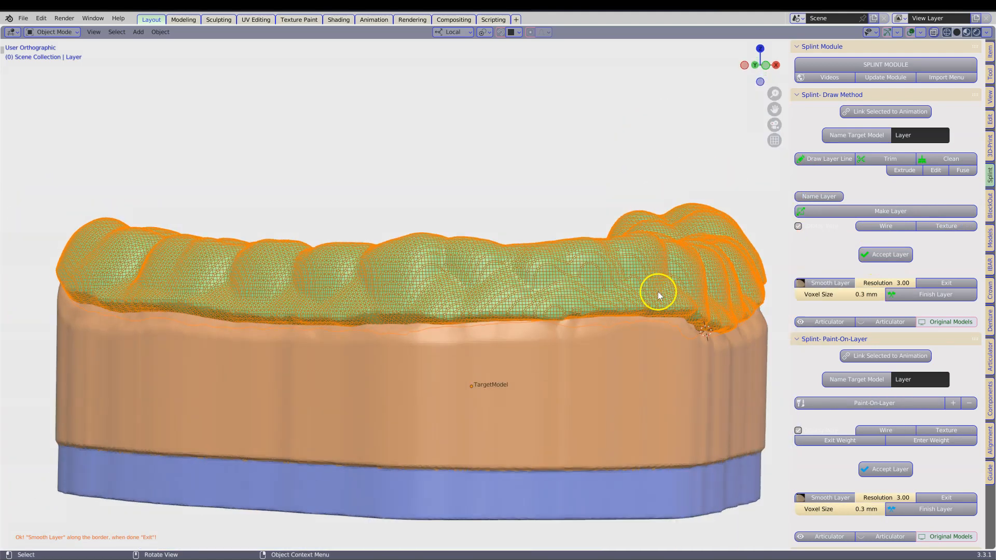
Step: Smooth the splint layer along its border and finish the layer at 0.2 mm voxel size
{"action": "left_click", "coordinate": [828, 282]}
{"action": "right_click", "coordinate": [569, 312]}
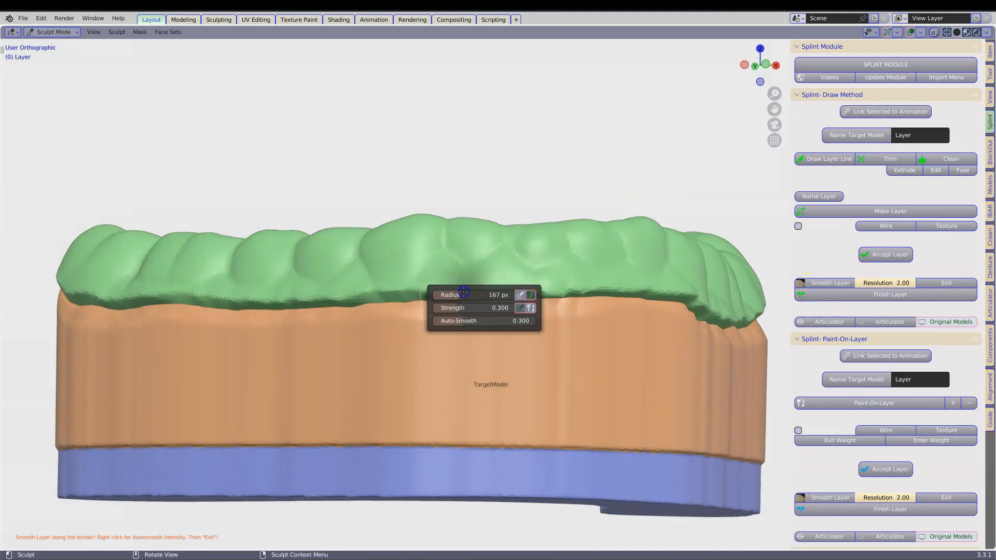
{"action": "middle_click_drag", "start_coordinate": [436, 289], "coordinate": [917, 287]}
{"action": "left_click", "coordinate": [917, 287]}
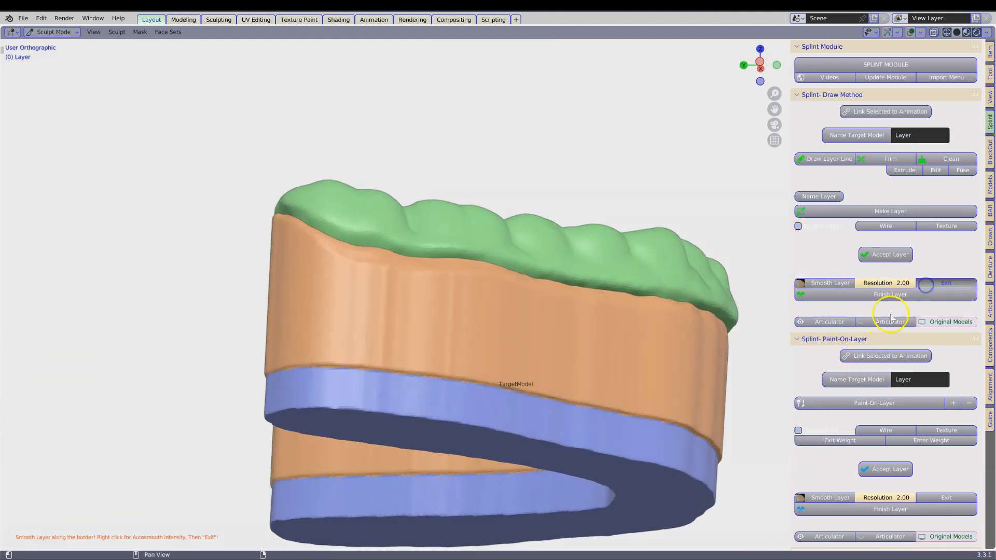
{"action": "left_click", "coordinate": [931, 298]}
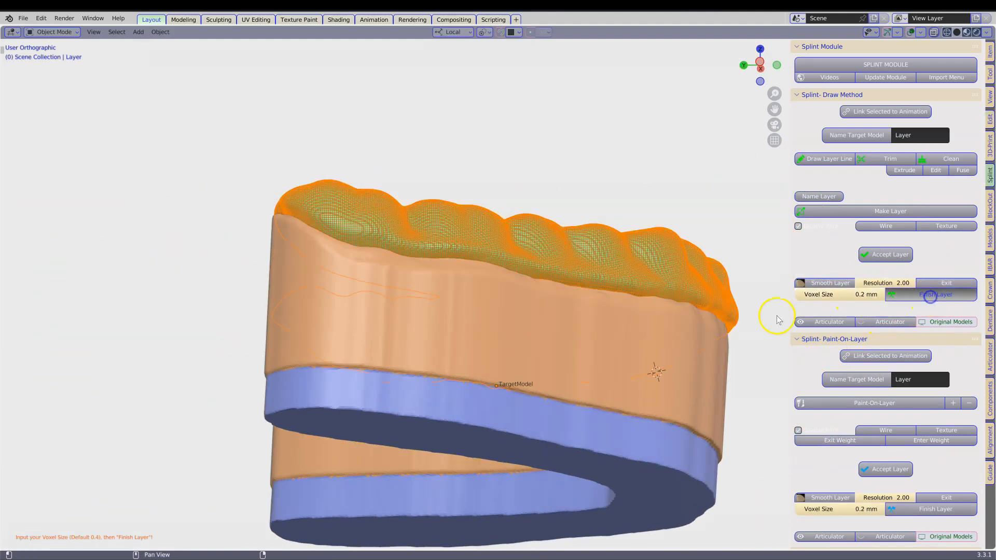
Step: Show the original models, hide the upper model, and examine the occlusal surface of ObjectCut against the layer from above
{"action": "middle_click_drag", "start_coordinate": [707, 321], "coordinate": [945, 323]}
{"action": "left_click", "coordinate": [948, 322]}
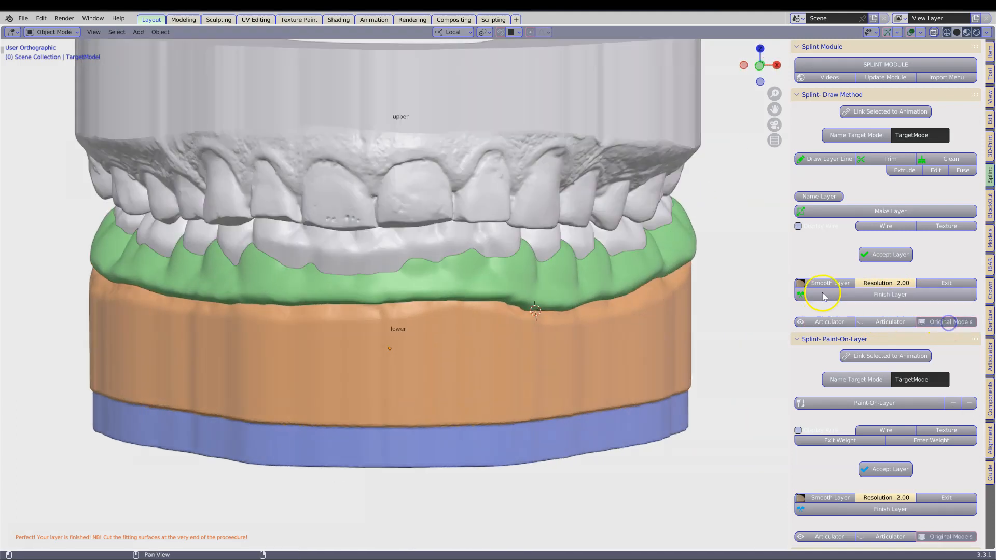
{"action": "scroll", "coordinate": [527, 178], "scroll_direction": "up", "scroll_amount": 3}
{"action": "left_click", "coordinate": [521, 144]}
{"action": "key", "text": "h"}
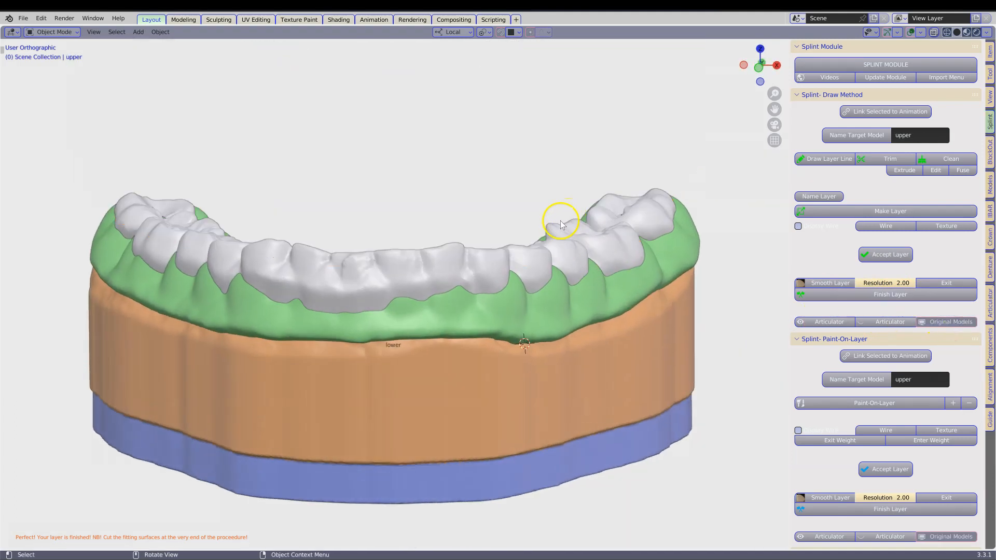
{"action": "left_click", "coordinate": [487, 257]}
{"action": "middle_click_drag", "start_coordinate": [487, 257], "coordinate": [638, 275]}
{"action": "scroll", "coordinate": [638, 275], "scroll_direction": "up", "scroll_amount": 6}
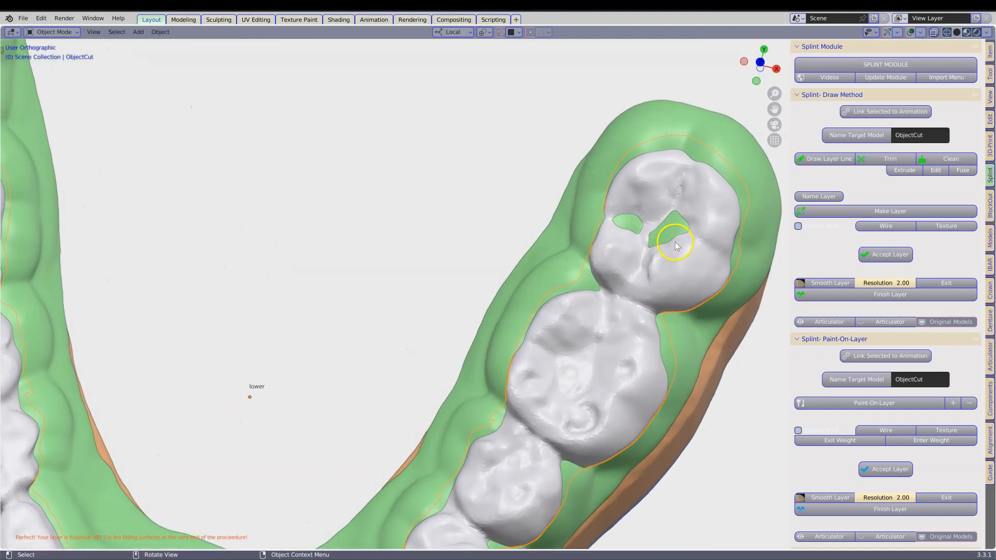
{"action": "scroll", "coordinate": [653, 234], "scroll_direction": "down", "scroll_amount": 2}
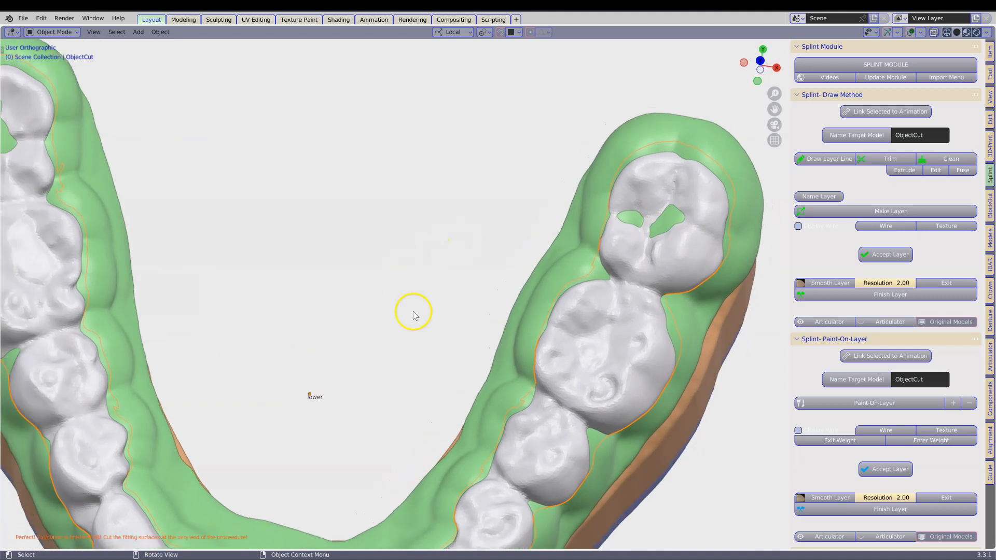
Step: Start sculpting the splint layer with the Inflate/Deflate brush, its direction set to add and its radius to 158 px
{"action": "left_click", "coordinate": [613, 168]}
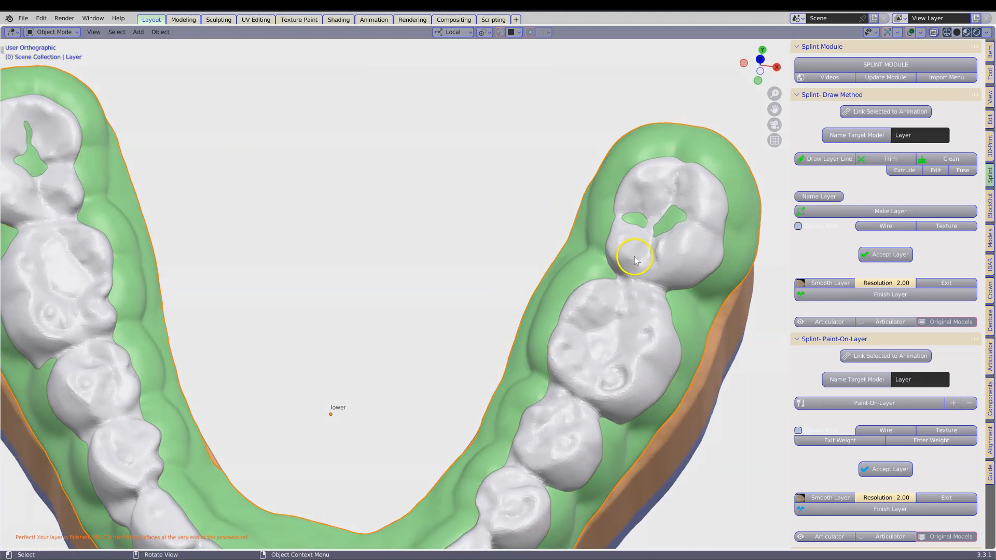
{"action": "left_click", "coordinate": [837, 284]}
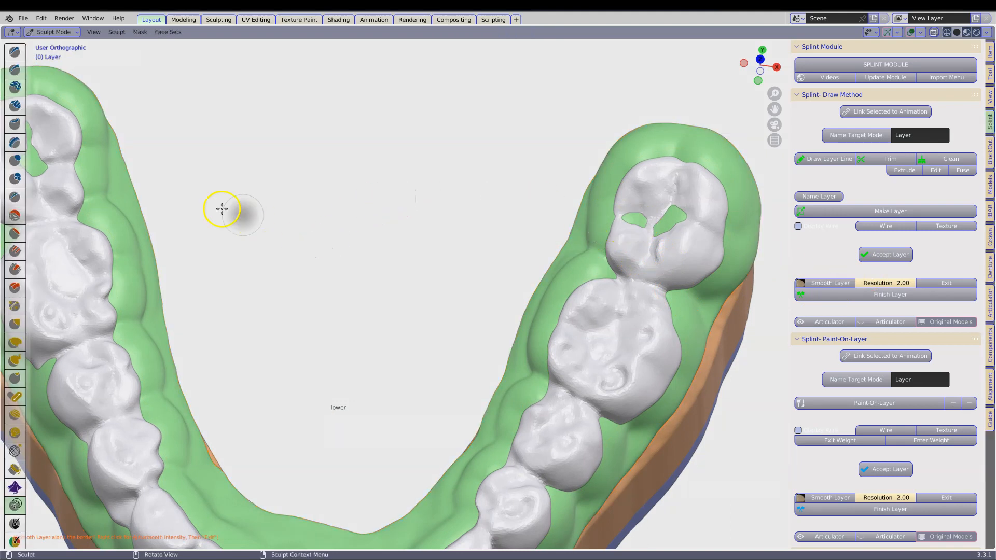
{"action": "left_click", "coordinate": [14, 160]}
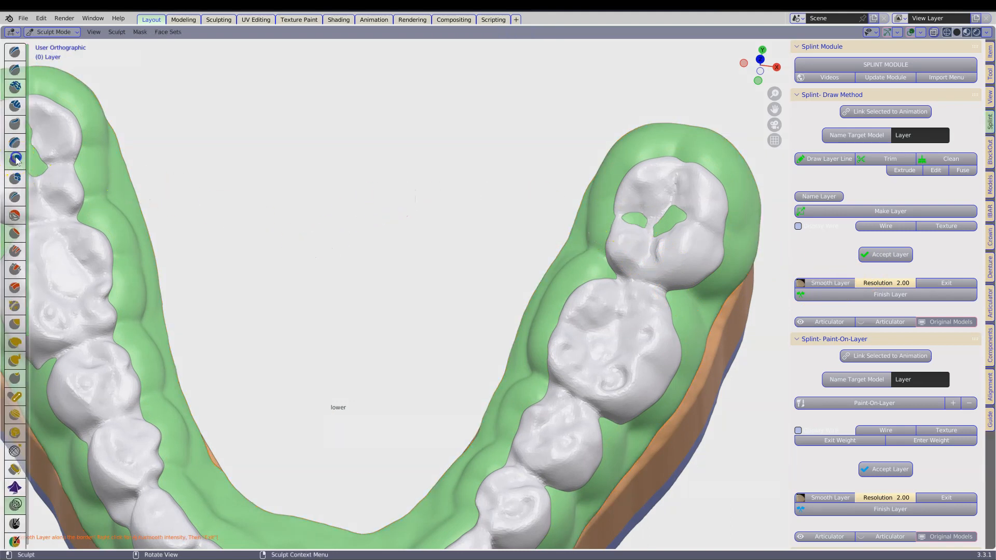
{"action": "left_click", "coordinate": [94, 33]}
{"action": "left_click", "coordinate": [94, 60]}
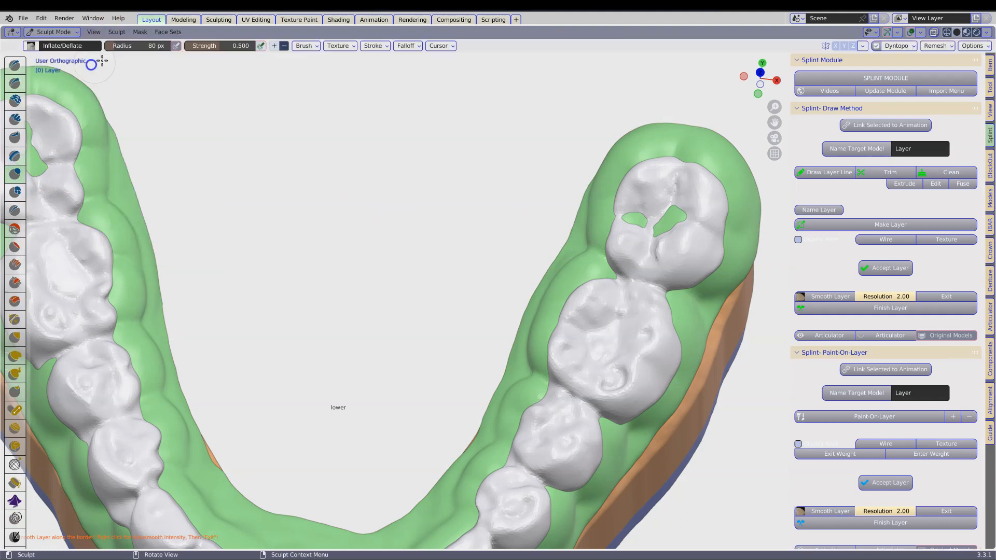
{"action": "left_click", "coordinate": [275, 47]}
{"action": "right_click", "coordinate": [489, 196]}
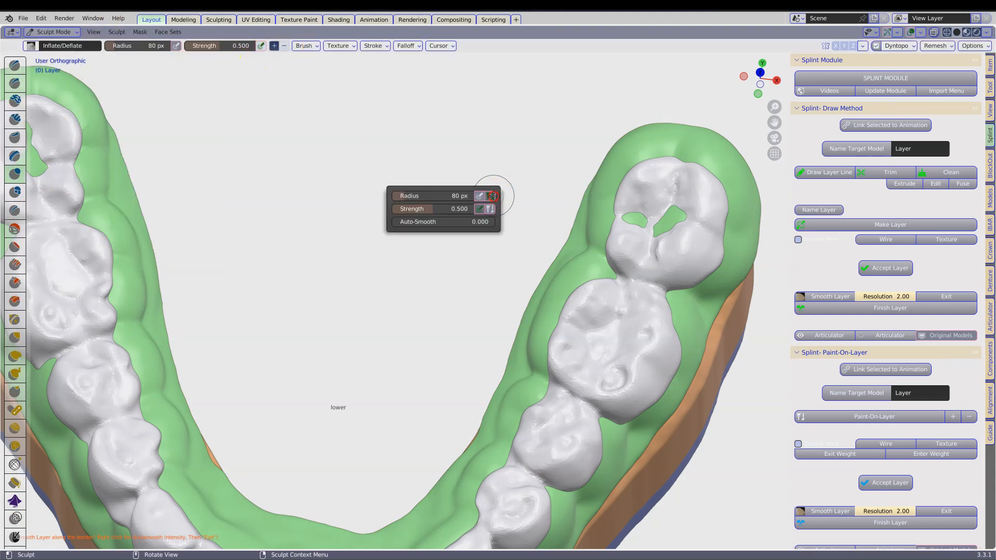
{"action": "left_click_drag", "start_coordinate": [418, 196], "coordinate": [623, 190]}
Step: Sculpt the layer patches poking through the rearmost molars on both sides down below the occlusal surface
{"action": "left_click_drag", "start_coordinate": [667, 206], "coordinate": [650, 237]}
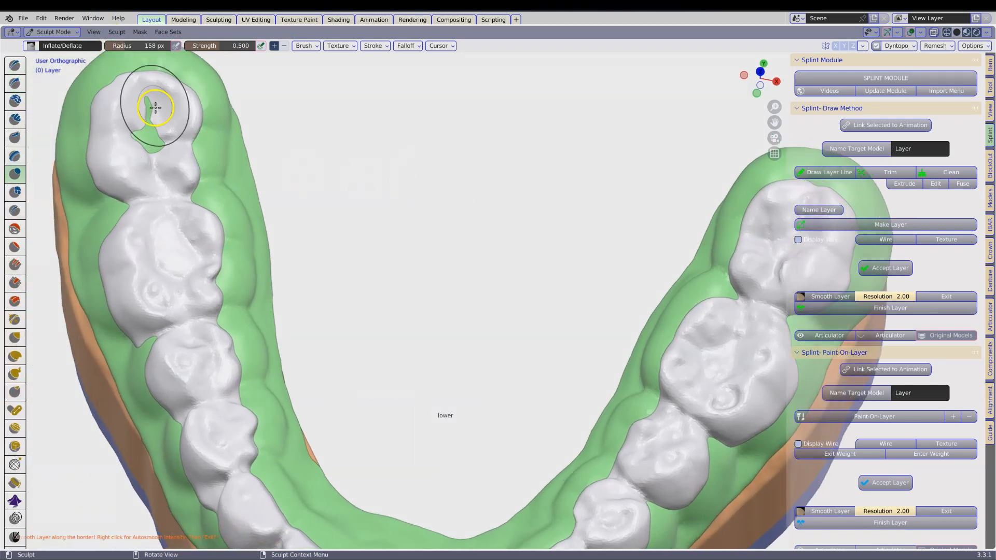
{"action": "left_click_drag", "start_coordinate": [155, 107], "coordinate": [137, 161]}
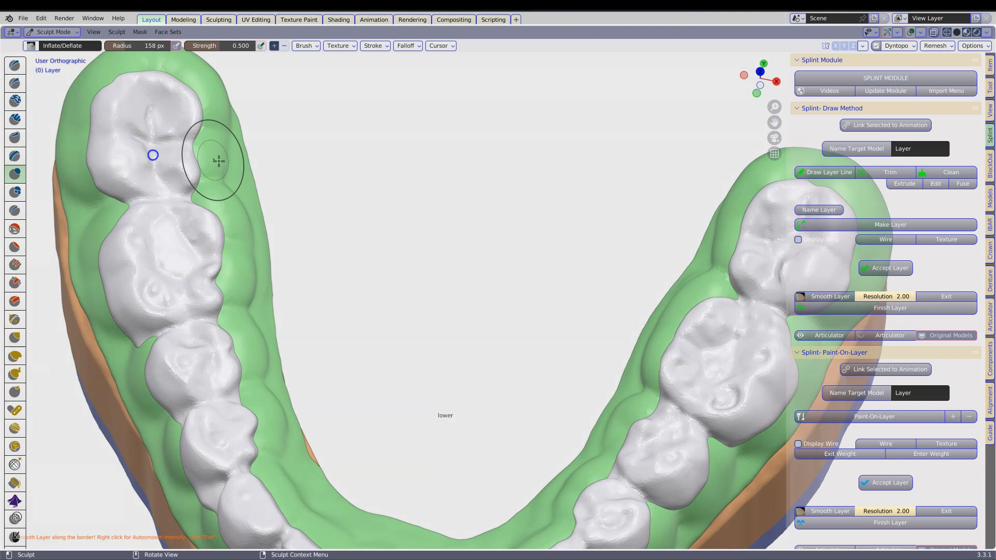
{"action": "scroll", "coordinate": [217, 160], "scroll_direction": "down", "scroll_amount": 5}
{"action": "scroll", "coordinate": [465, 312], "scroll_direction": "up", "scroll_amount": 4}
{"action": "scroll", "coordinate": [464, 313], "scroll_direction": "up", "scroll_amount": 1}
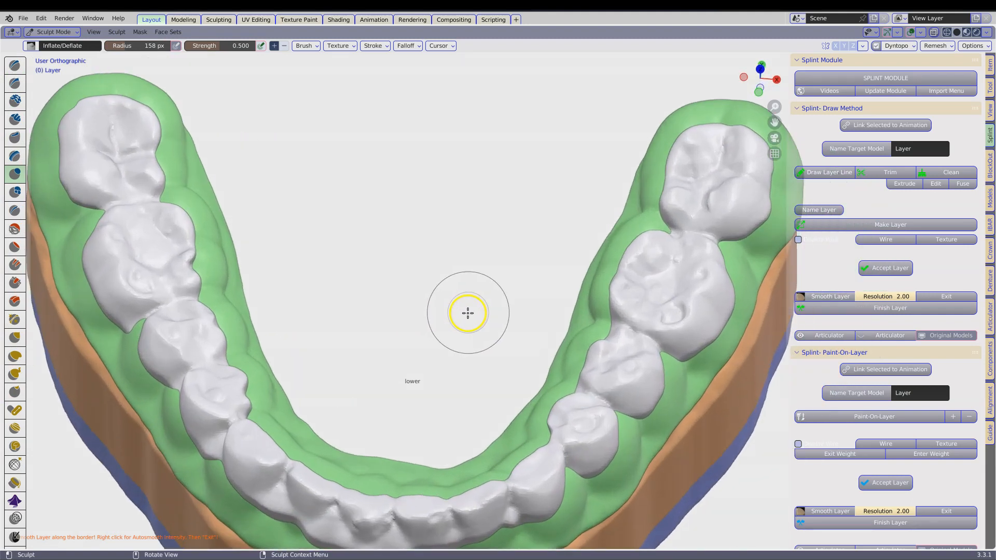
Step: Exit sculpting and finish the splint layer again with a 0.2 mm voxel size
{"action": "left_click", "coordinate": [943, 296]}
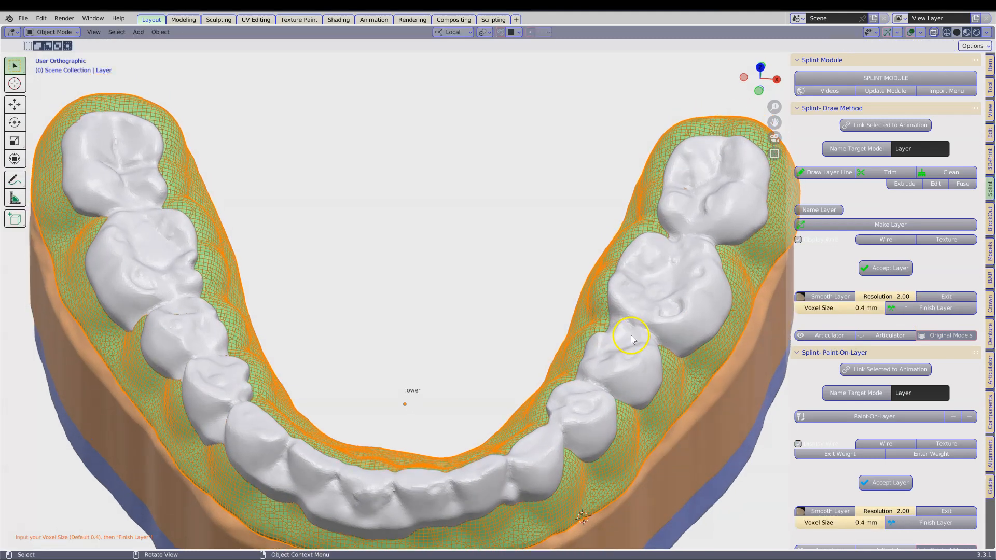
{"action": "left_click", "coordinate": [843, 310]}
{"action": "type", "text": "0.2"}
{"action": "key", "text": "Return"}
{"action": "left_click", "coordinate": [936, 308]}
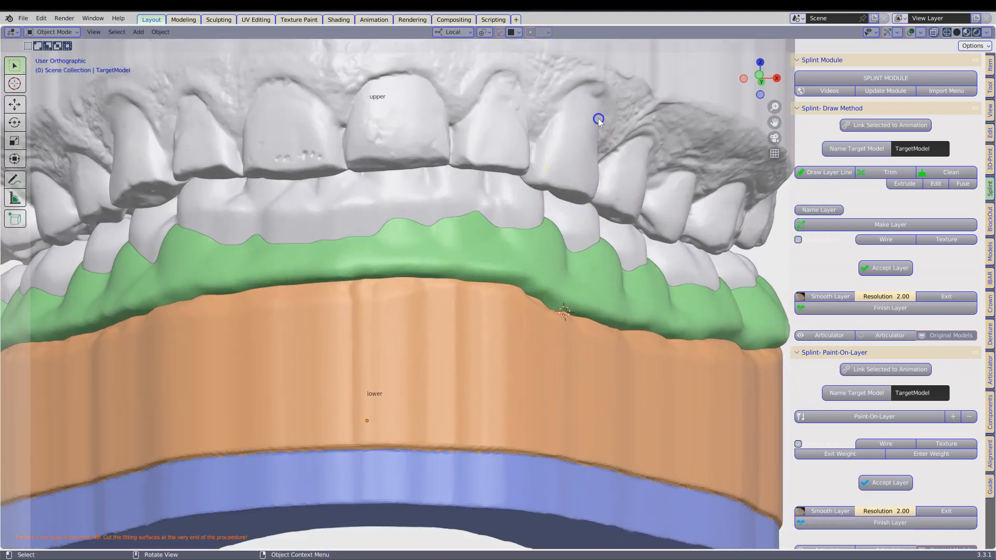
Step: Hide the upper model and join the occlusal piece ObjectCut with the splint layer into one object
{"action": "left_click", "coordinate": [598, 119]}
{"action": "key", "text": "h"}
{"action": "left_click", "coordinate": [508, 196]}
{"action": "left_click", "coordinate": [421, 247]}
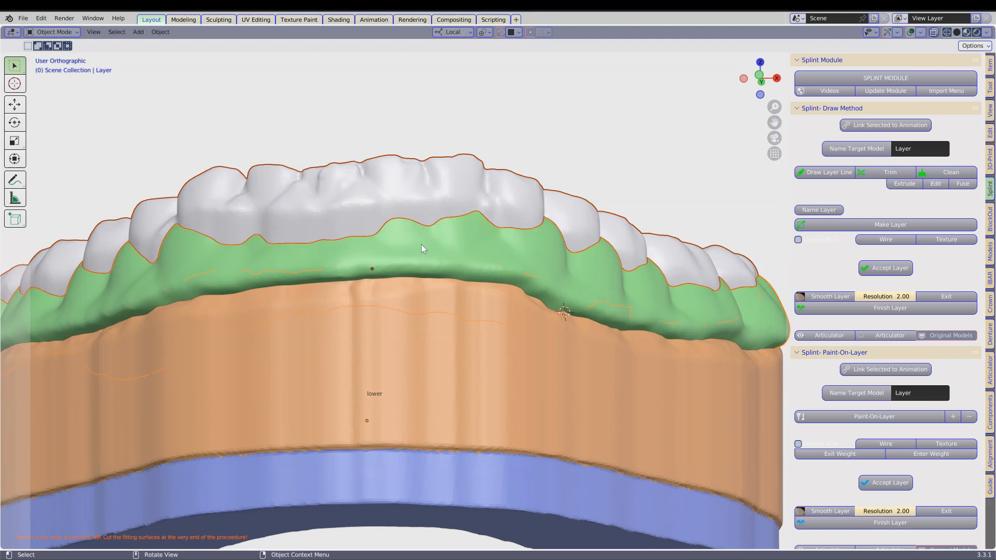
{"action": "right_click", "coordinate": [421, 245]}
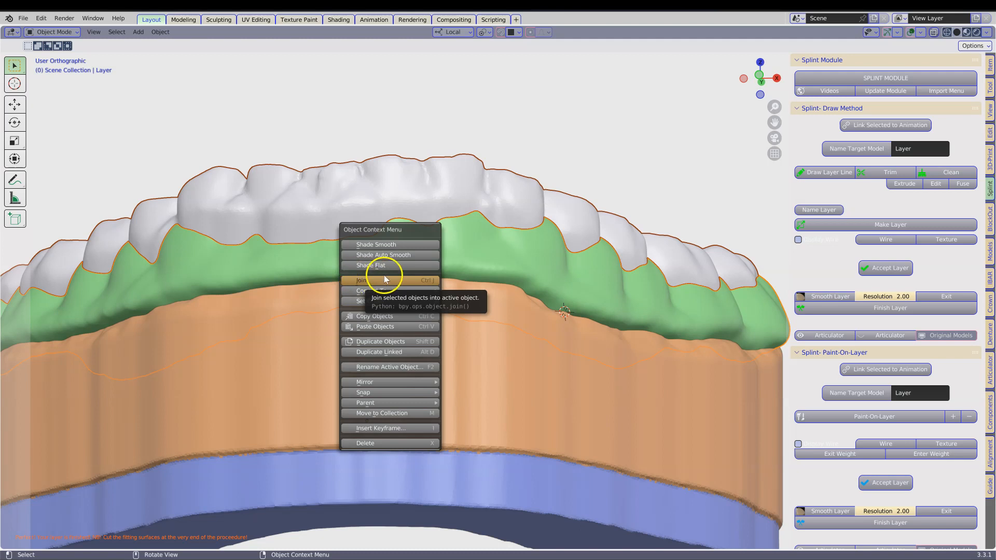
{"action": "left_click", "coordinate": [365, 281]}
Step: Delete the colour from the joined splint layer with the splint cutting tools
{"action": "middle_click_drag", "start_coordinate": [561, 251], "coordinate": [515, 271]}
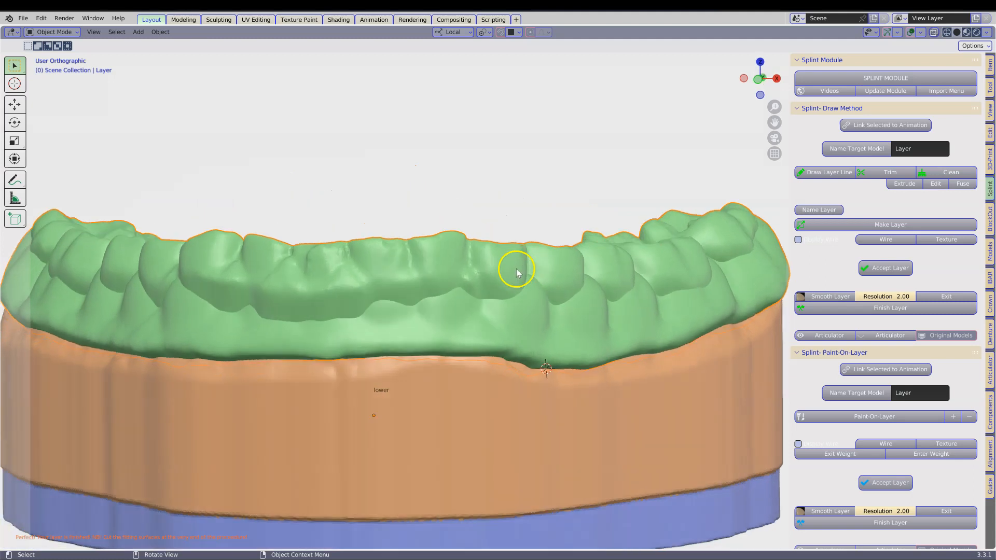
{"action": "scroll", "coordinate": [515, 271], "scroll_direction": "down", "scroll_amount": 1}
{"action": "middle_click_drag", "start_coordinate": [567, 288], "coordinate": [617, 259], "text": "shift"}
{"action": "scroll", "coordinate": [922, 415], "scroll_direction": "down", "scroll_amount": 15}
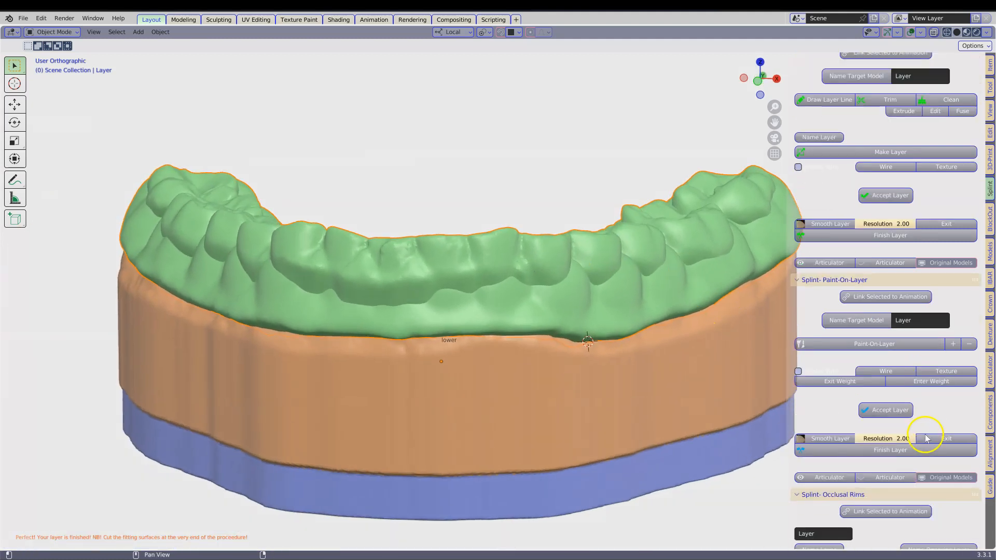
{"action": "scroll", "coordinate": [917, 438], "scroll_direction": "down", "scroll_amount": 12}
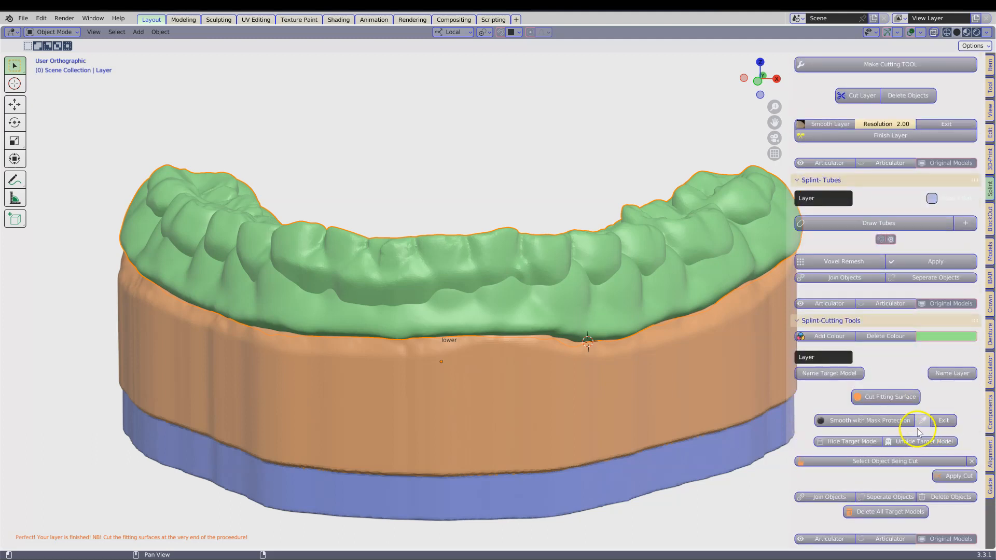
{"action": "left_click", "coordinate": [882, 336]}
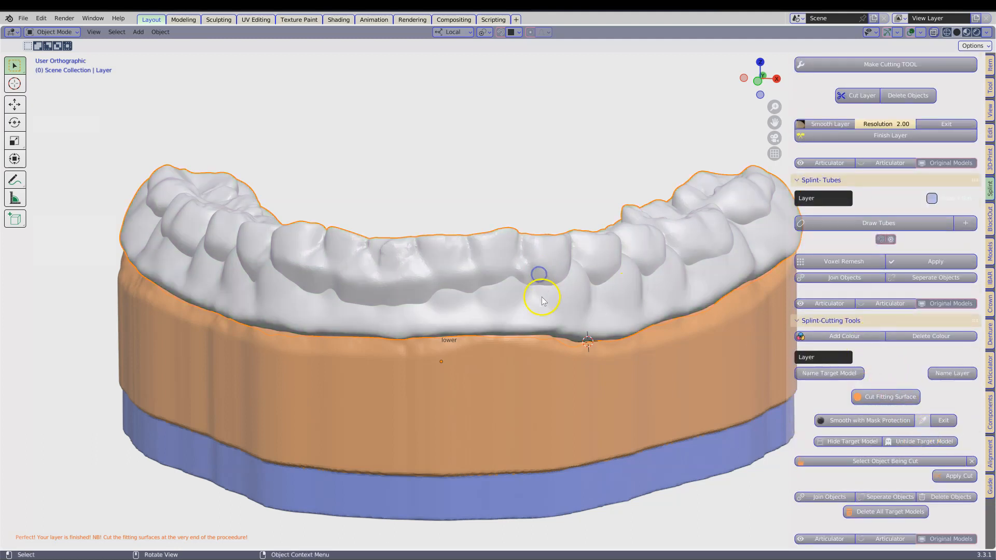
Step: Turn on X-ray display and examine the internal geometry of the joined splint from the front
{"action": "scroll", "coordinate": [580, 330], "scroll_direction": "up", "scroll_amount": 3}
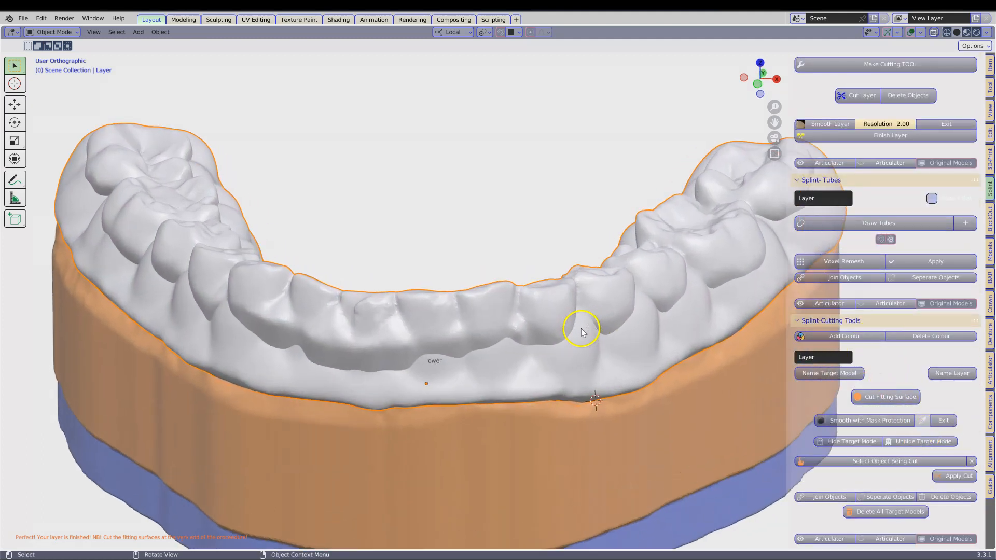
{"action": "left_click", "coordinate": [934, 32]}
{"action": "middle_click_drag", "start_coordinate": [576, 303], "coordinate": [529, 318]}
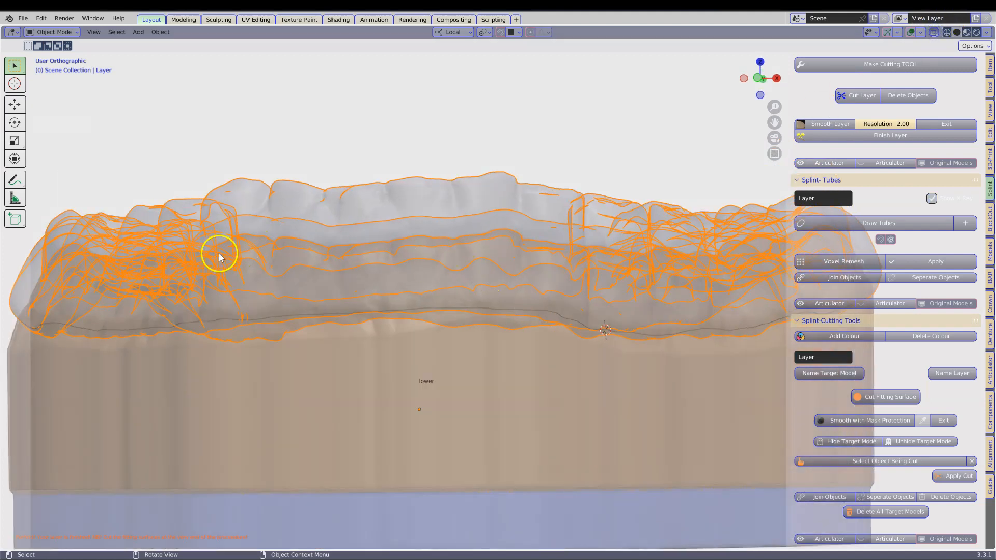
Step: Turn off X-ray display to show the joined splint as a solid surface
{"action": "middle_click_drag", "start_coordinate": [285, 249], "coordinate": [288, 264]}
{"action": "left_click", "coordinate": [933, 33]}
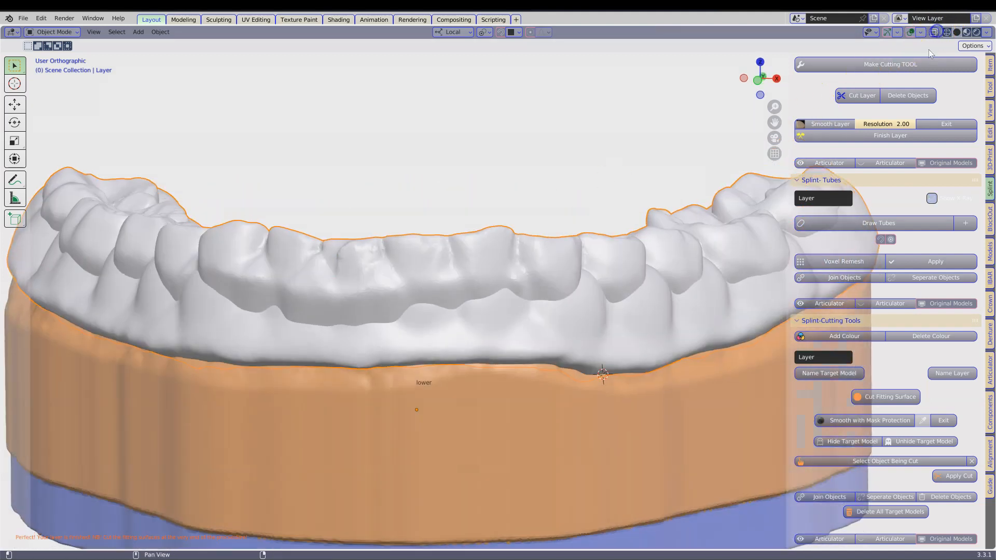
{"action": "scroll", "coordinate": [802, 199], "scroll_direction": "down", "scroll_amount": 3}
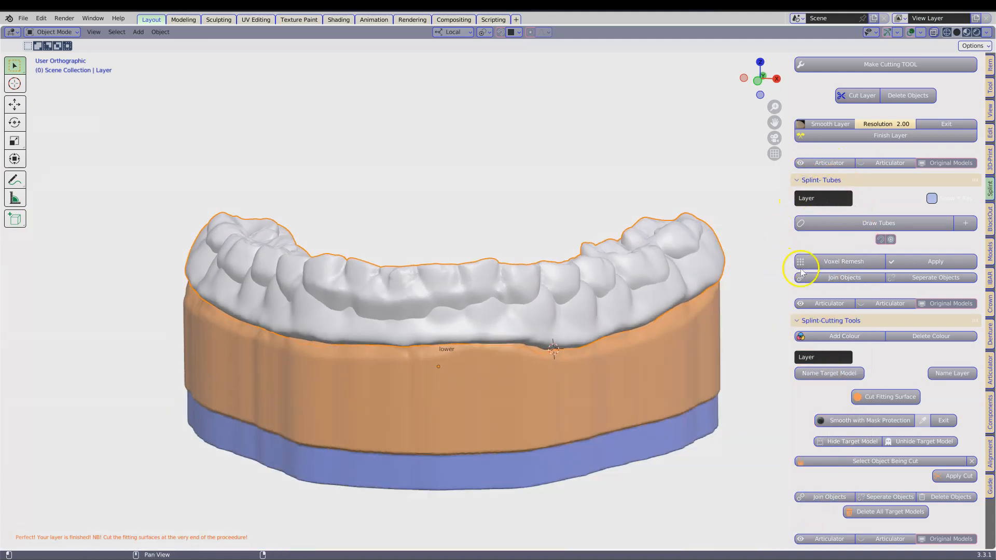
Step: Voxel-remesh the joined splint layer with a 0.15 mm voxel size and apply it
{"action": "left_click", "coordinate": [854, 264]}
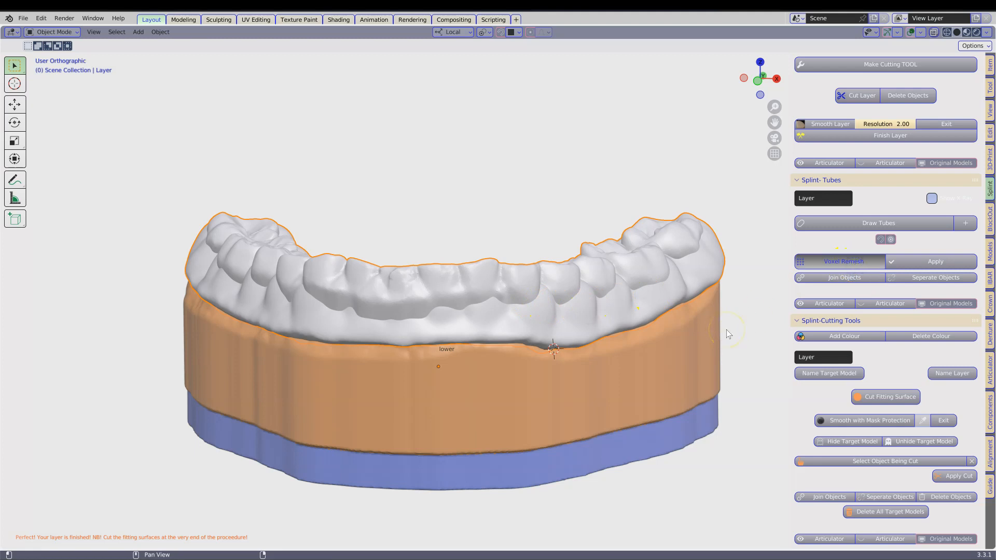
{"action": "left_click", "coordinate": [888, 263]}
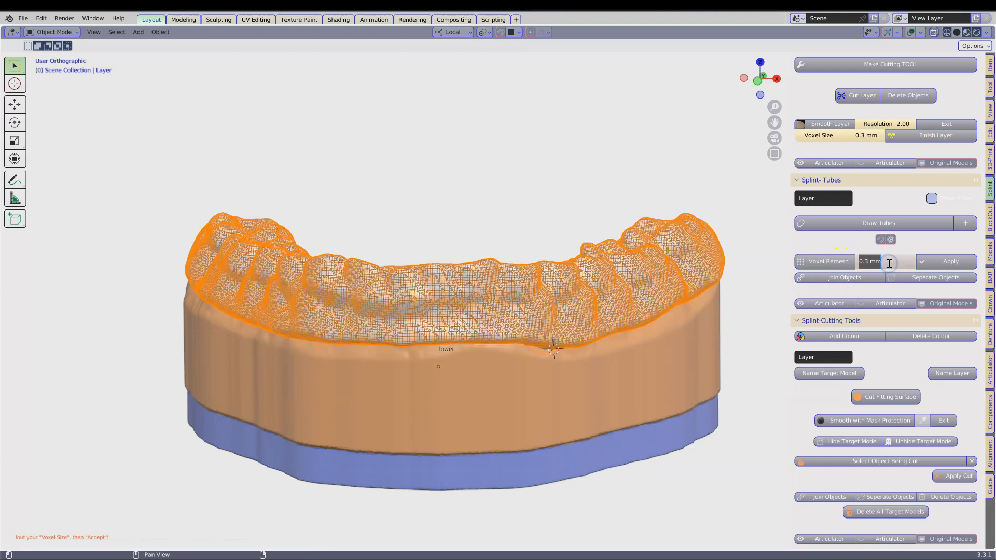
{"action": "key", "text": "Return"}
{"action": "middle_click_drag", "start_coordinate": [650, 238], "coordinate": [642, 275]}
{"action": "scroll", "coordinate": [643, 272], "scroll_direction": "up", "scroll_amount": 1}
{"action": "left_click", "coordinate": [957, 263]}
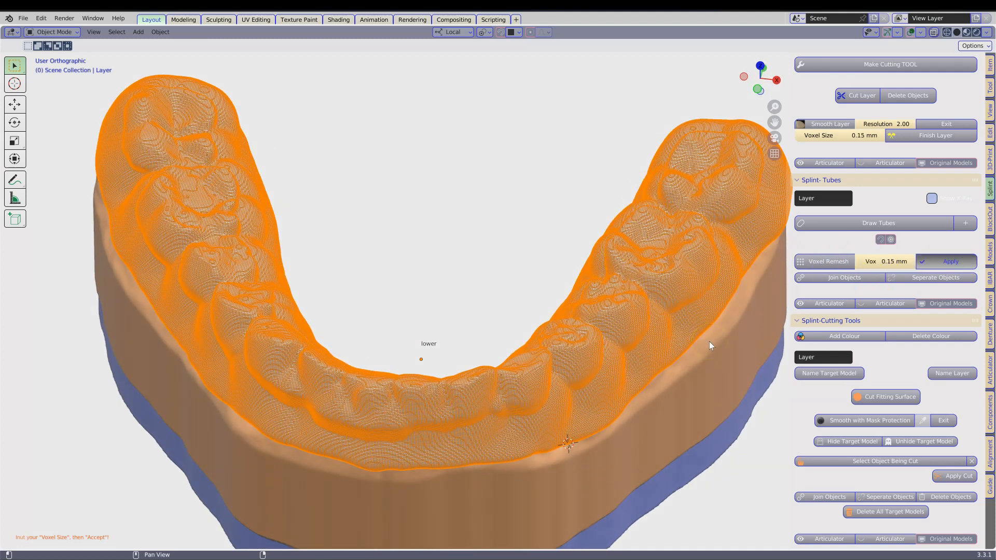
Step: Designate the remeshed splint as the layer for the fitting surface cut
{"action": "middle_click_drag", "start_coordinate": [708, 341], "coordinate": [660, 359]}
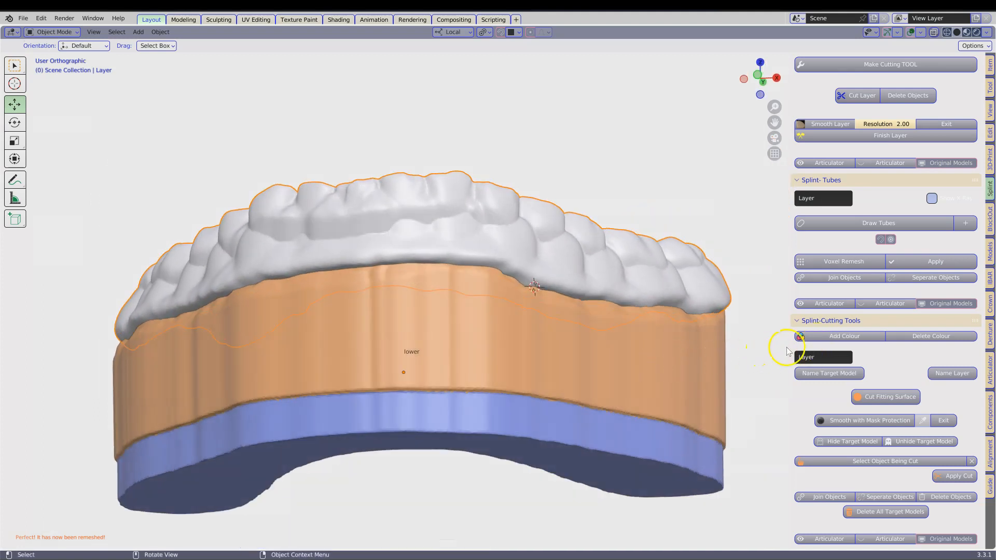
{"action": "left_click", "coordinate": [801, 321]}
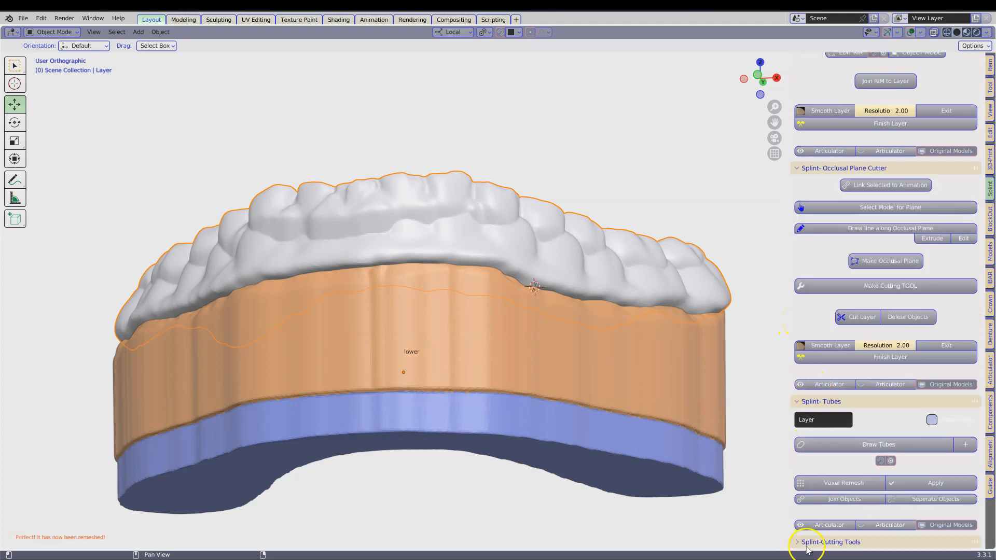
{"action": "scroll", "coordinate": [876, 460], "scroll_direction": "down", "scroll_amount": 5}
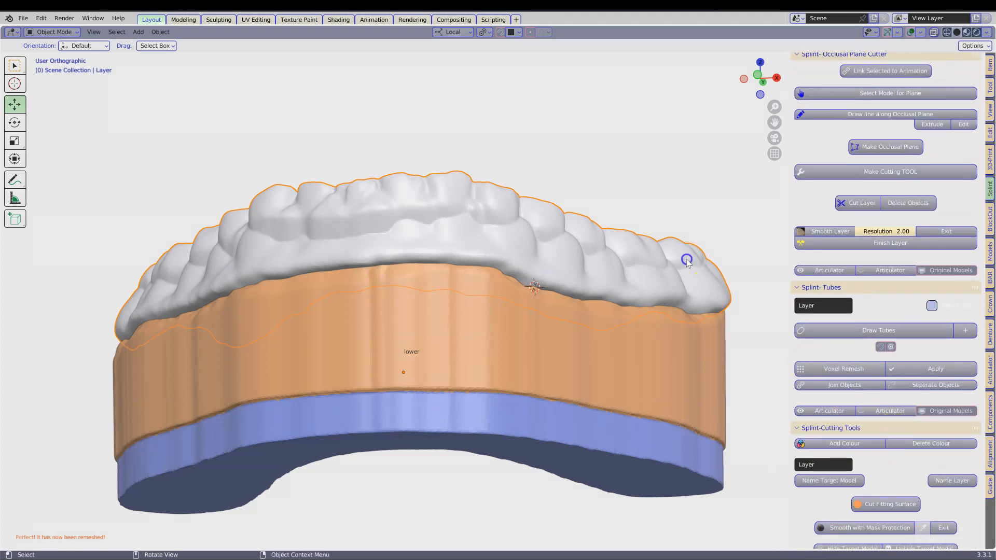
{"action": "left_click", "coordinate": [942, 486]}
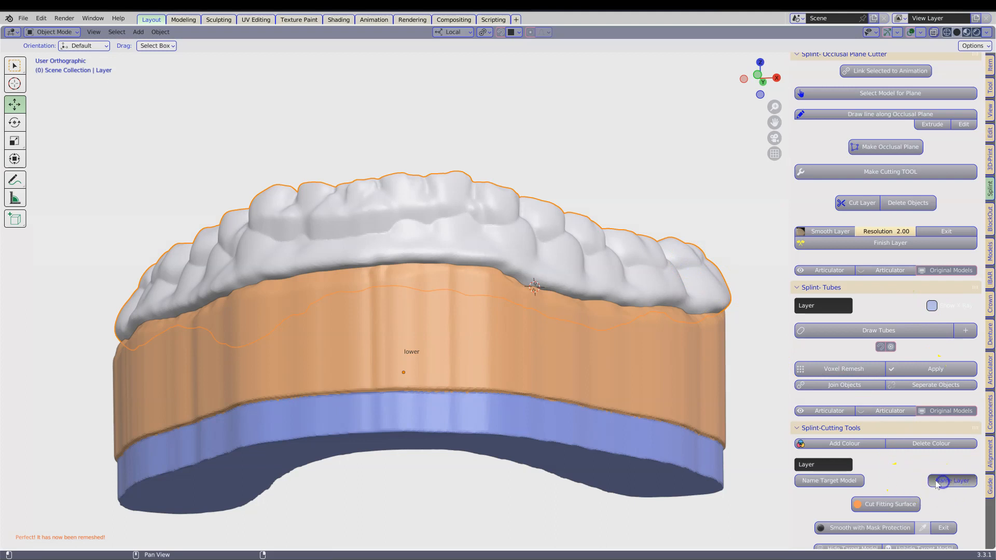
Step: Designate the orange blocked-out lower model as the target model and cut the splint's fitting surface with it
{"action": "left_click", "coordinate": [454, 353]}
{"action": "left_click", "coordinate": [455, 352]}
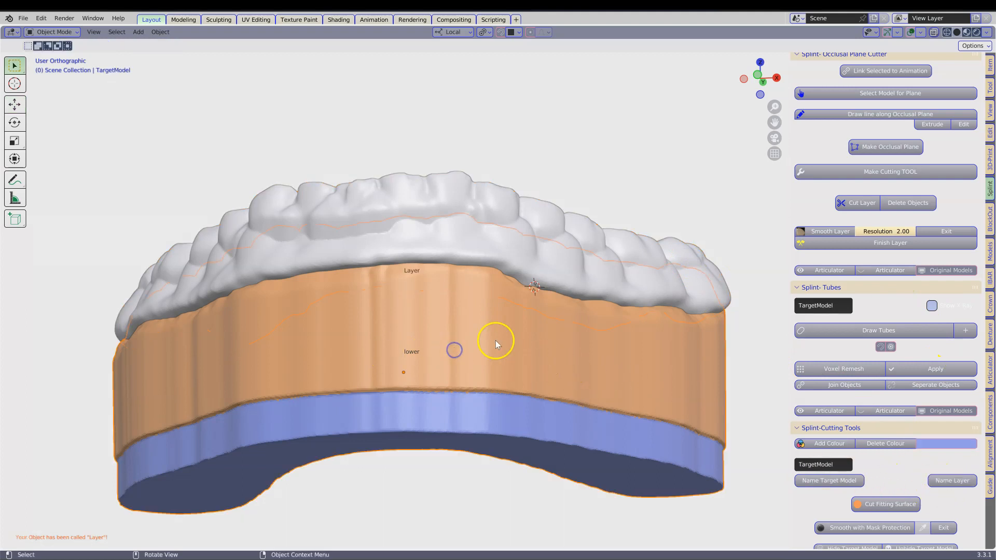
{"action": "left_click", "coordinate": [833, 484]}
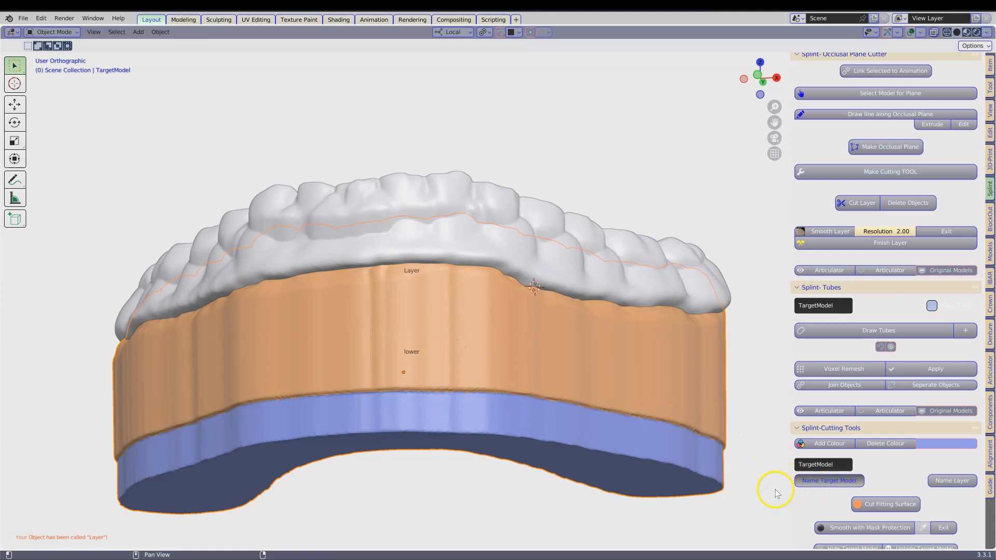
{"action": "left_click", "coordinate": [873, 505]}
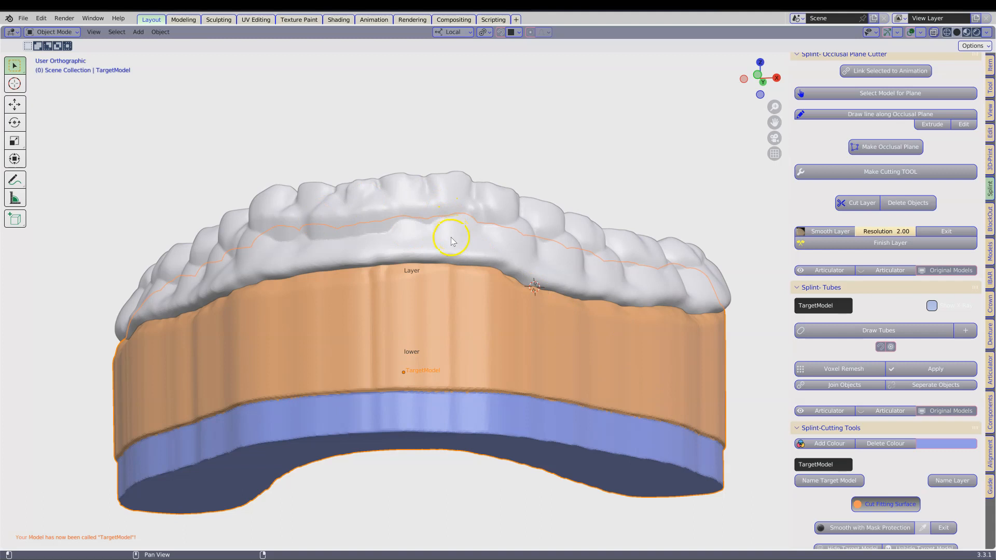
Step: Hide the blocked-out target model and the original lower model, and select the splint layer to inspect its inner surface
{"action": "left_click", "coordinate": [449, 342]}
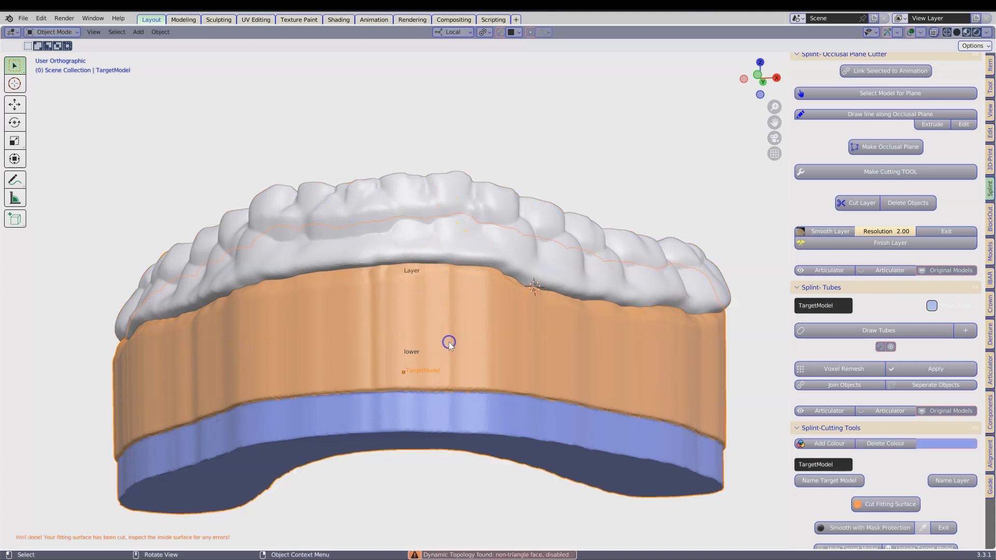
{"action": "key", "text": "h"}
{"action": "middle_click_drag", "start_coordinate": [463, 348], "coordinate": [444, 424]}
{"action": "scroll", "coordinate": [472, 389], "scroll_direction": "up", "scroll_amount": 4}
{"action": "scroll", "coordinate": [471, 389], "scroll_direction": "down", "scroll_amount": 4}
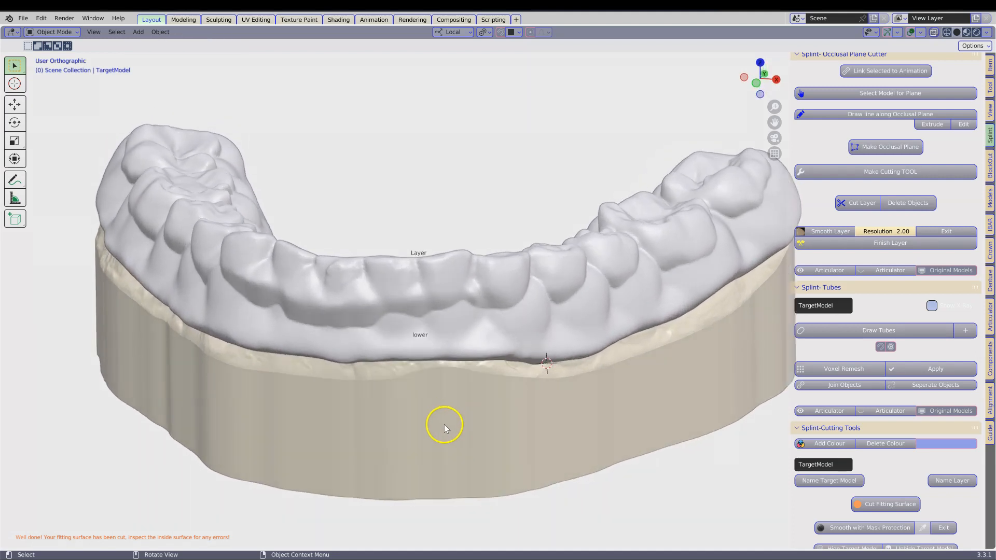
{"action": "left_click", "coordinate": [444, 424]}
{"action": "key", "text": "h"}
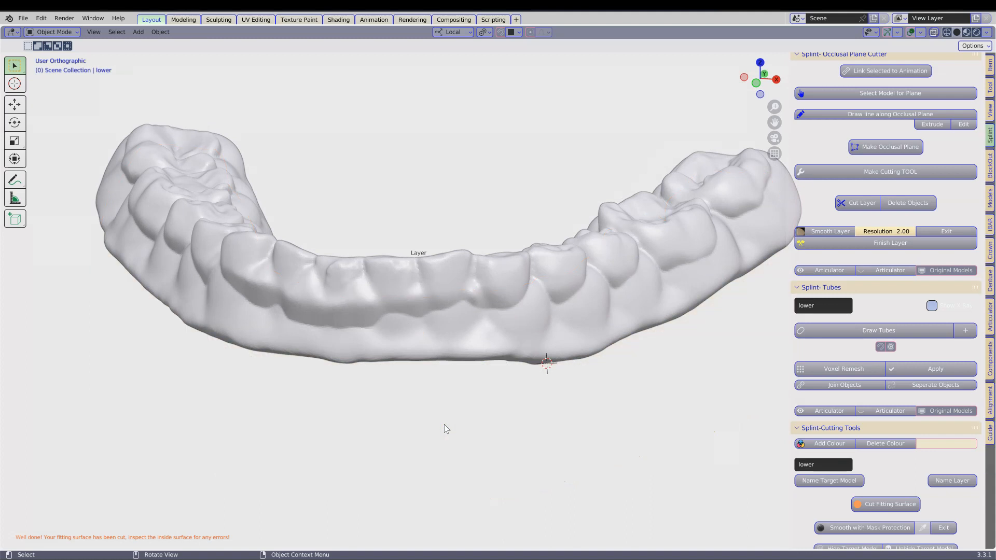
{"action": "left_click", "coordinate": [454, 342]}
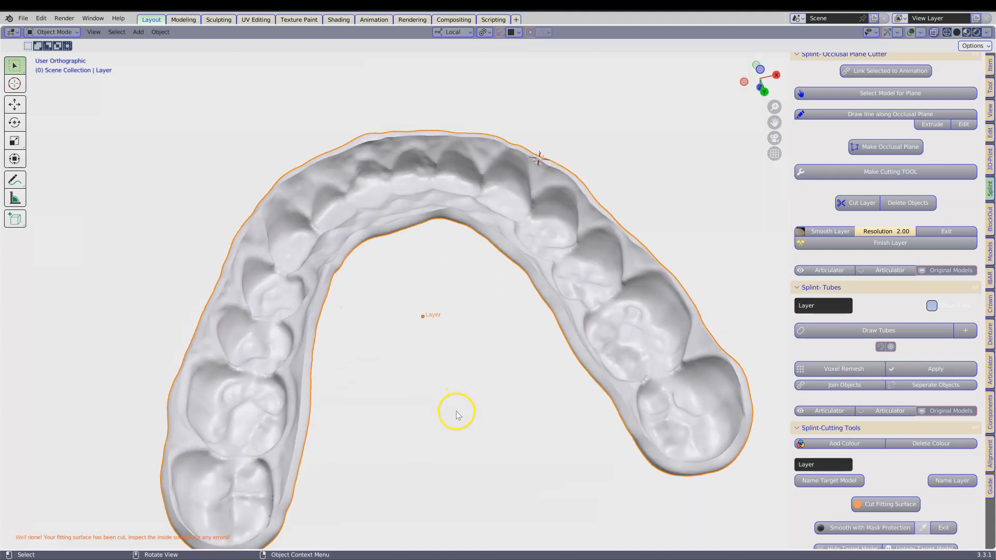